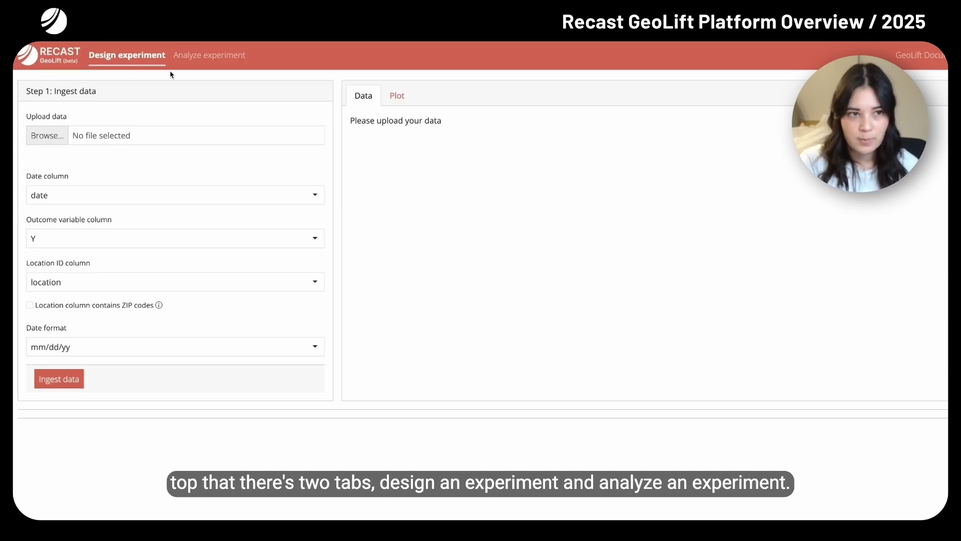
Upload PostTest-SampleData.csv for analyzing an experiment and view the last page of its data table
{"action": "left_click", "coordinate": [210, 62]}
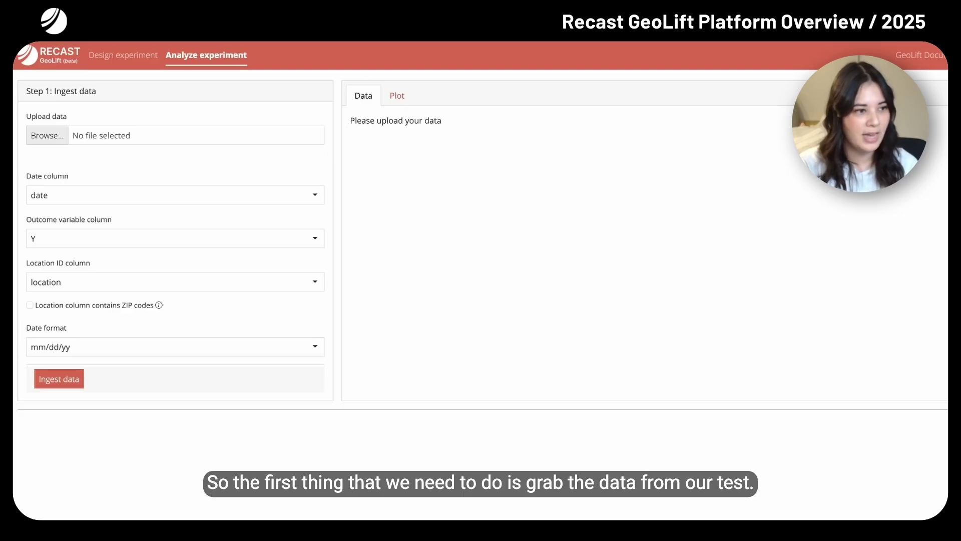
{"action": "left_click_drag", "start_coordinate": [15, 120], "coordinate": [82, 131]}
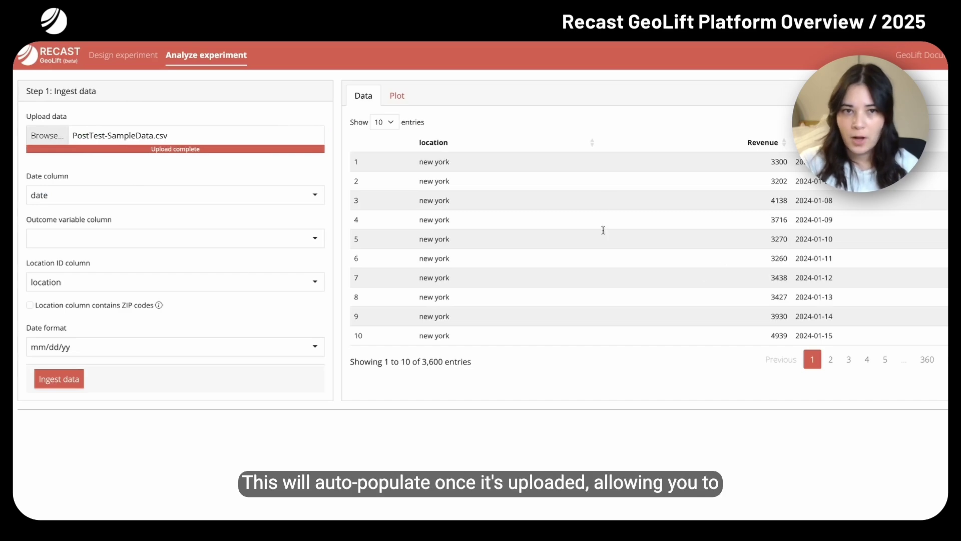
{"action": "left_click", "coordinate": [868, 360]}
{"action": "left_click", "coordinate": [928, 360]}
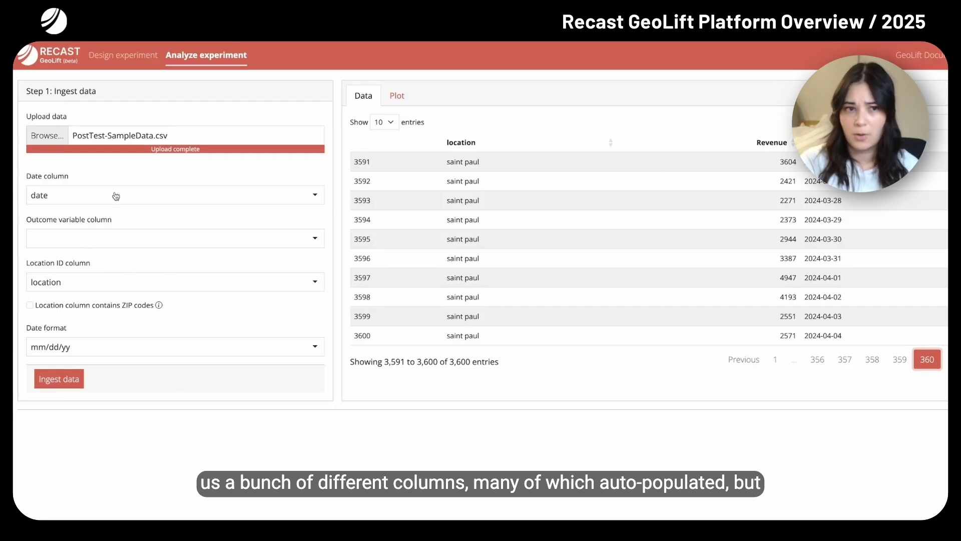
Set the outcome variable column to Revenue and the date format to yyyy-mm-dd, and ingest the data
{"action": "left_click", "coordinate": [96, 241]}
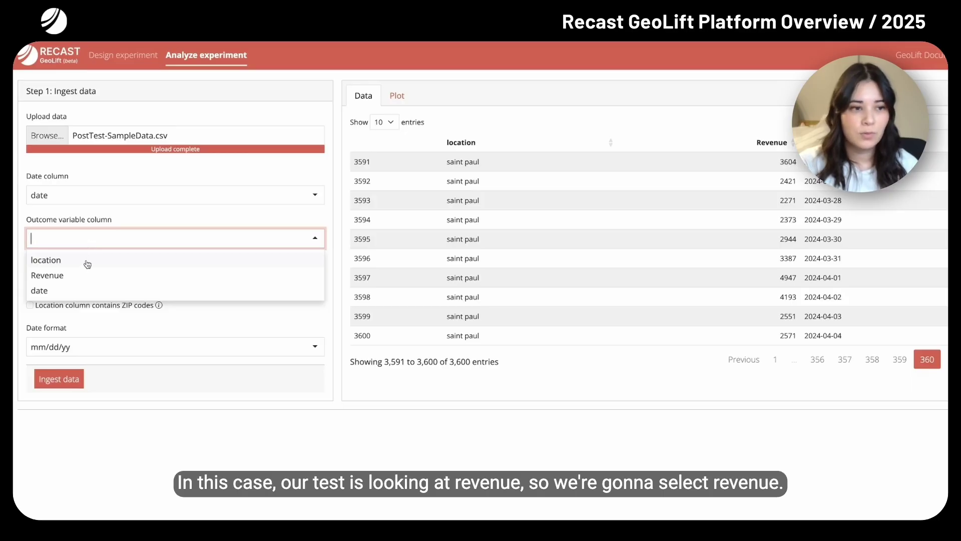
{"action": "left_click", "coordinate": [78, 274]}
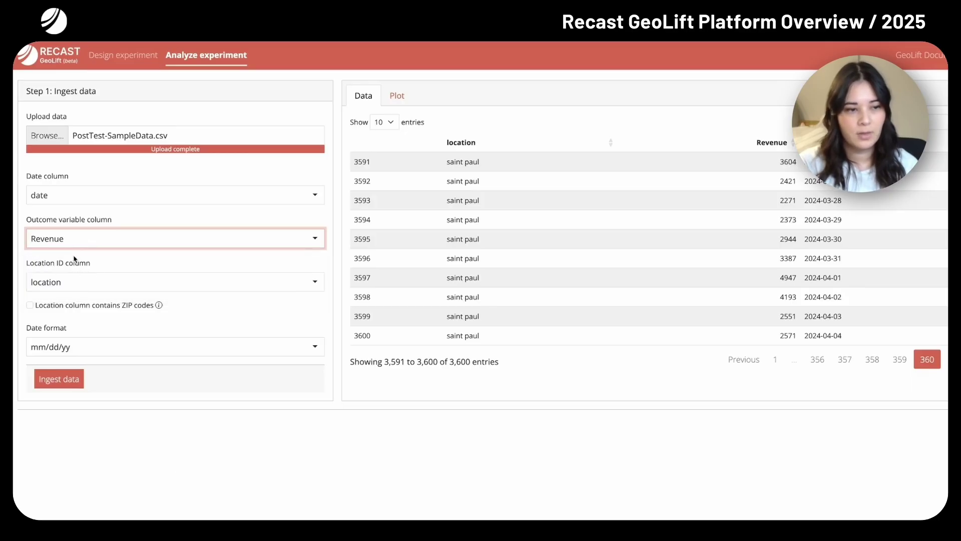
{"action": "left_click", "coordinate": [45, 353]}
{"action": "scroll", "coordinate": [75, 418], "scroll_direction": "down", "scroll_amount": 1}
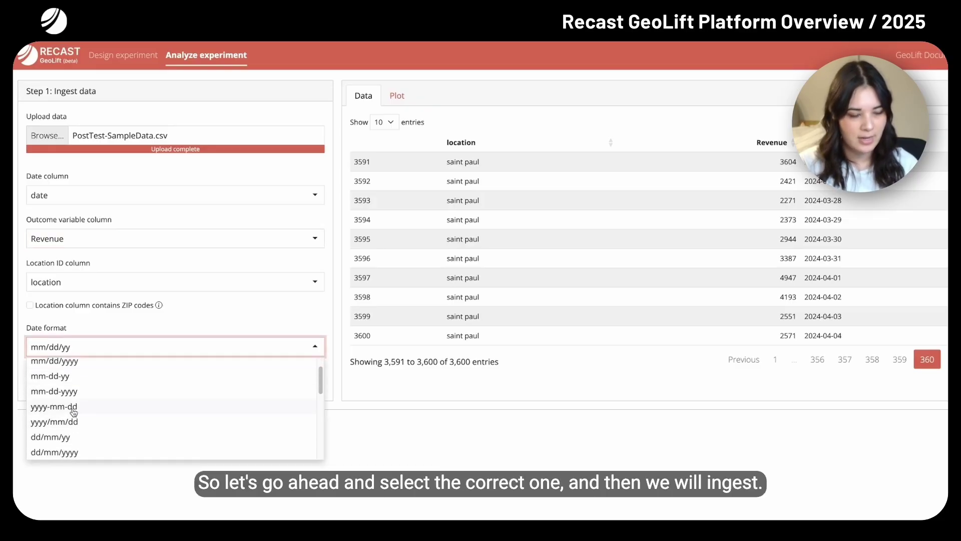
{"action": "left_click", "coordinate": [74, 412]}
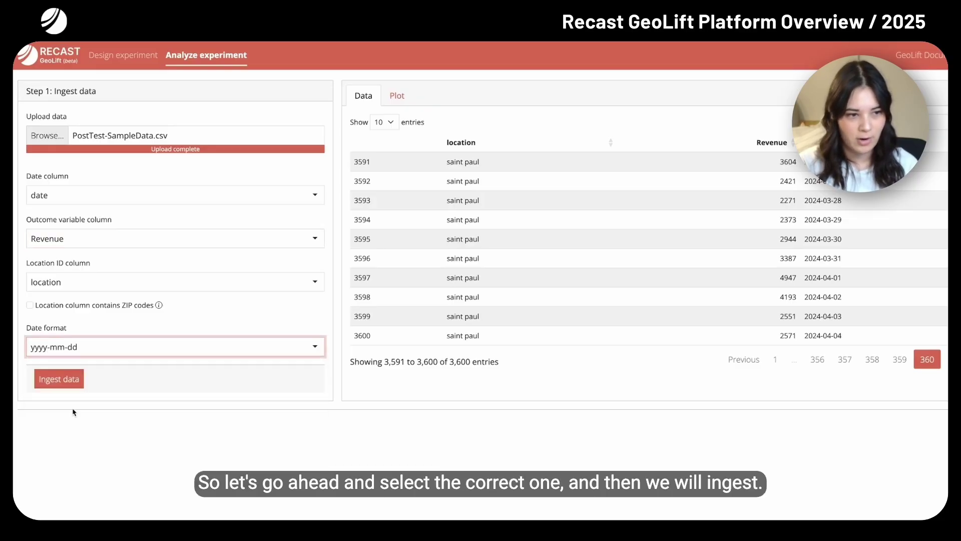
{"action": "left_click", "coordinate": [64, 379]}
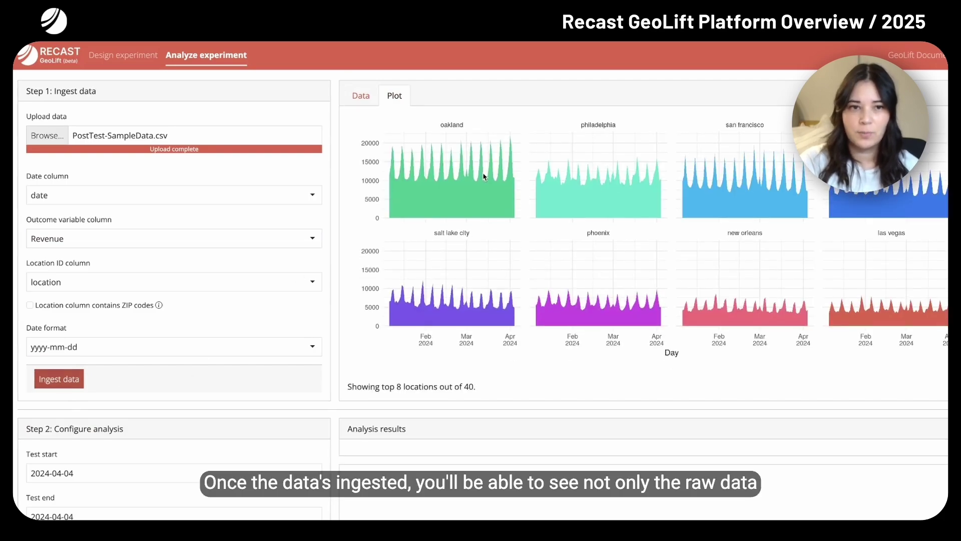
{"action": "left_click", "coordinate": [371, 93]}
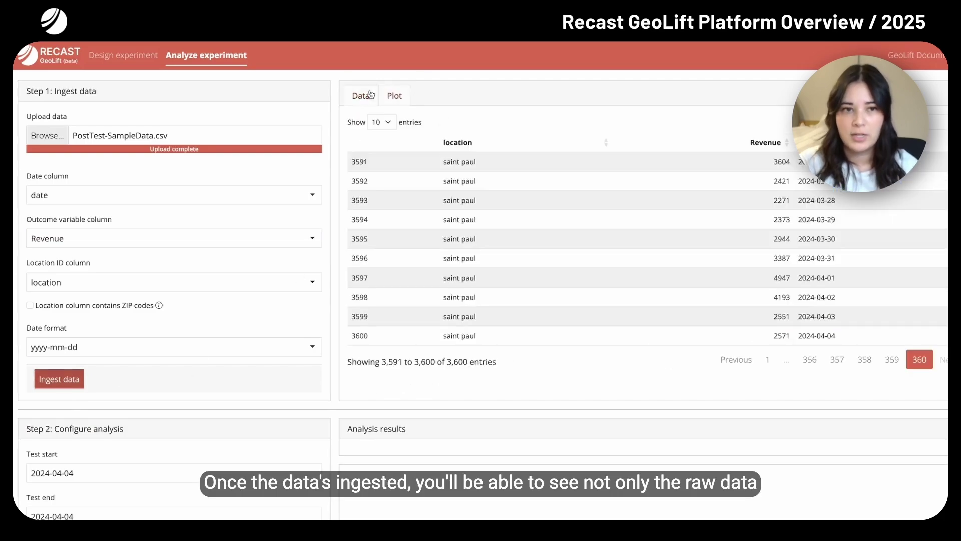
{"action": "left_click", "coordinate": [394, 98]}
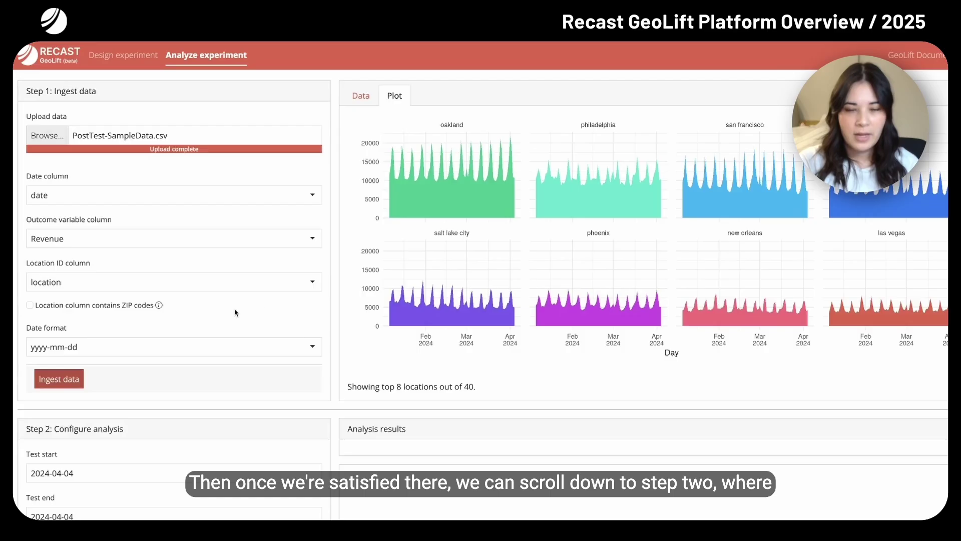
Set the analysis test start to 2024-03-01 and the test end to 2024-03-22
{"action": "scroll", "coordinate": [256, 308], "scroll_direction": "down", "scroll_amount": 5}
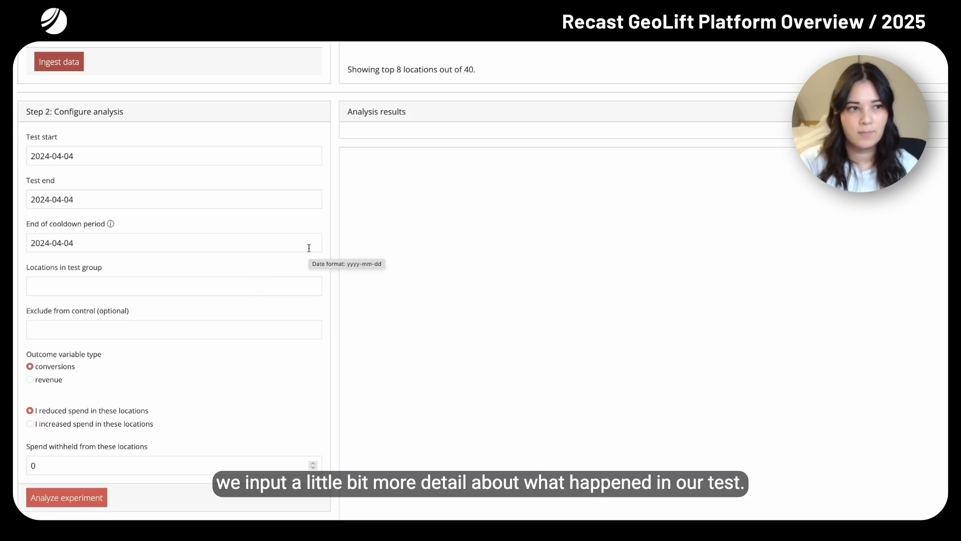
{"action": "left_click", "coordinate": [96, 156]}
{"action": "left_click", "coordinate": [37, 175]}
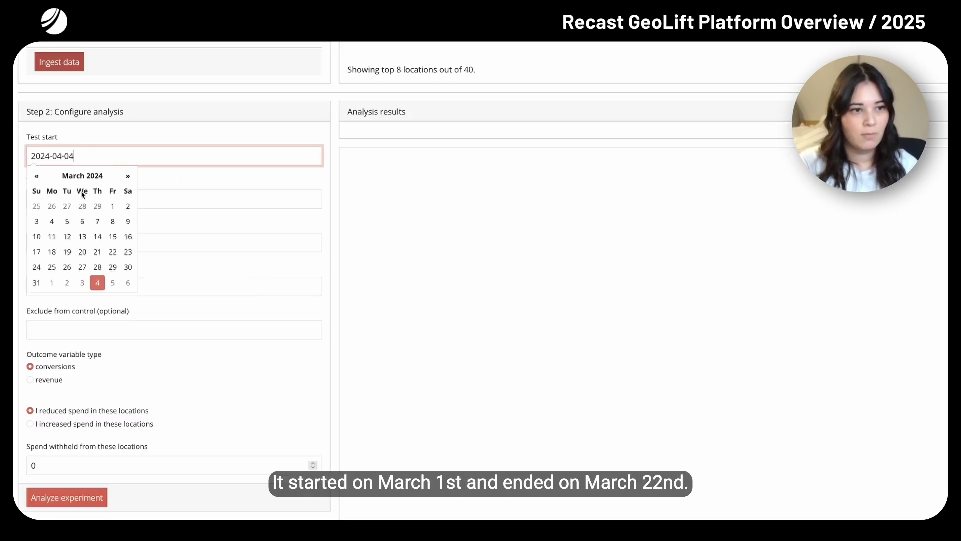
{"action": "left_click", "coordinate": [115, 206]}
{"action": "left_click", "coordinate": [69, 199]}
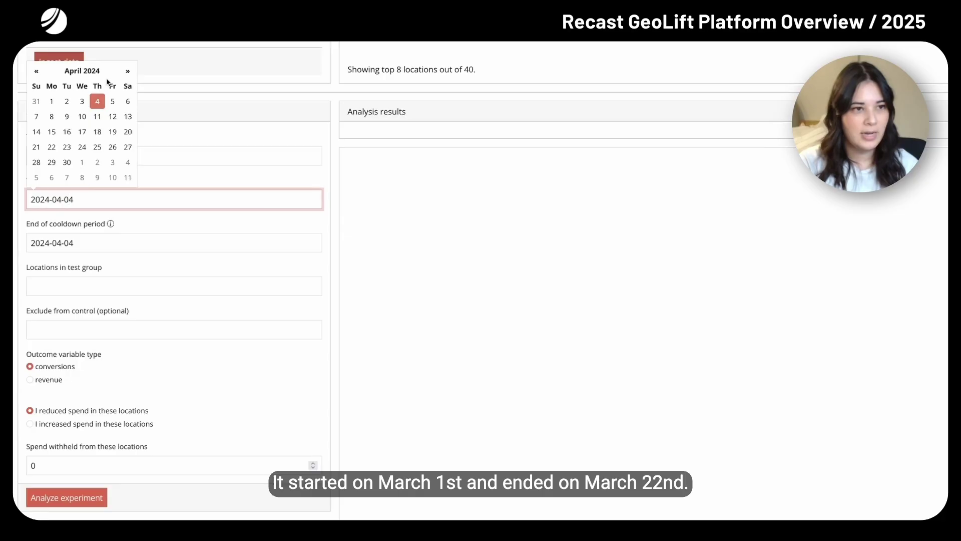
{"action": "left_click", "coordinate": [31, 75]}
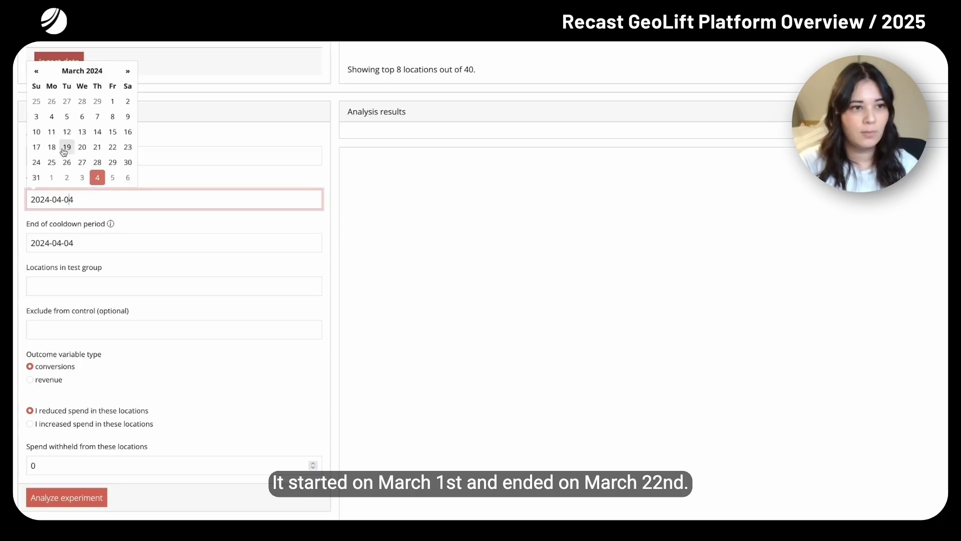
{"action": "left_click", "coordinate": [111, 148]}
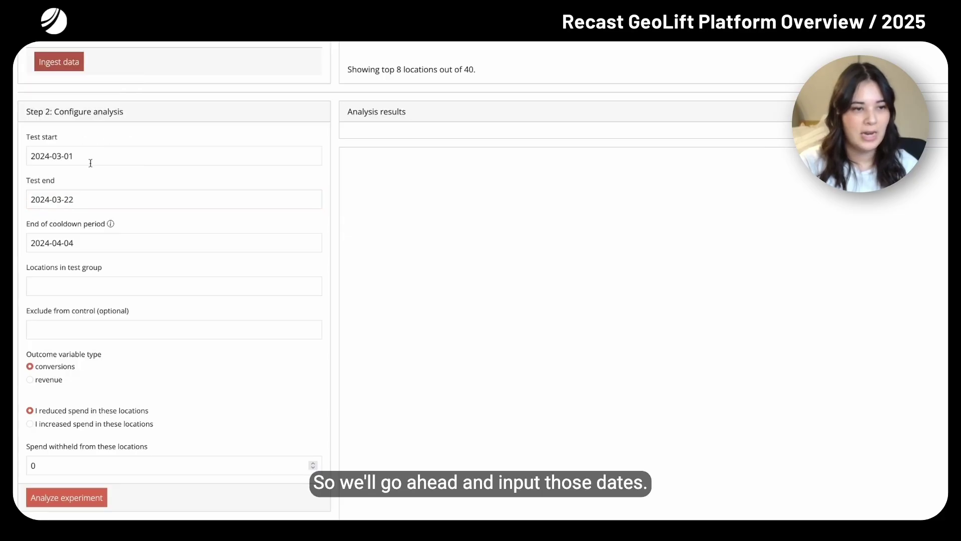
{"action": "left_click", "coordinate": [82, 244]}
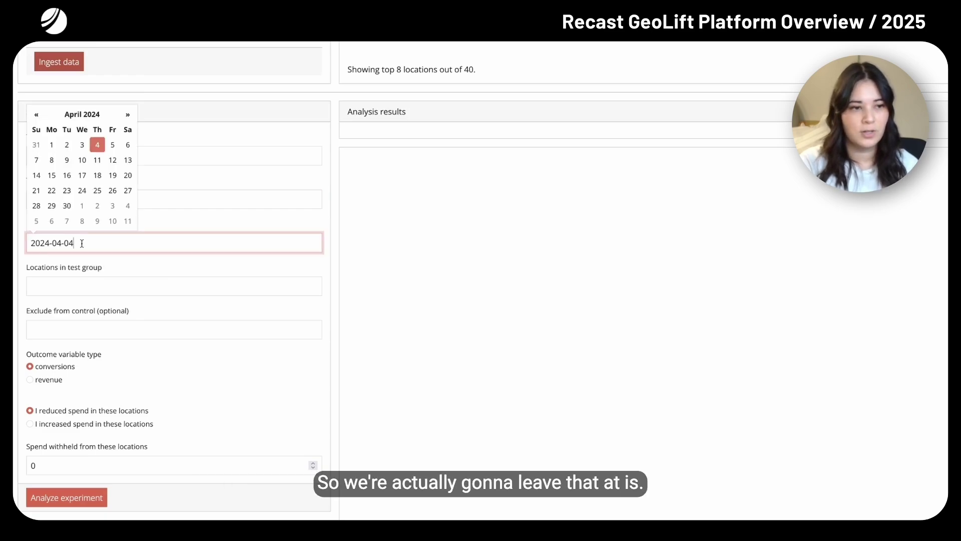
{"action": "left_click", "coordinate": [83, 289]}
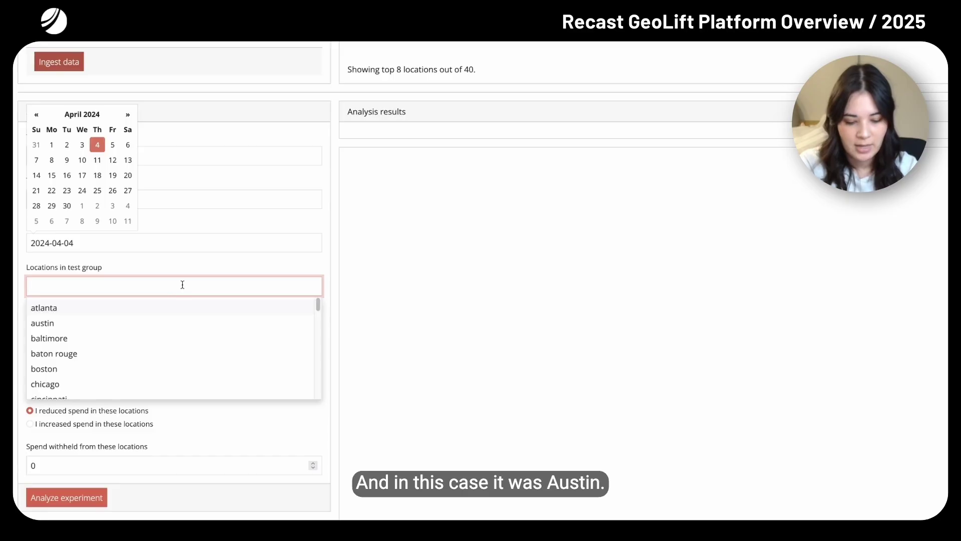
{"action": "type", "text": "aus"}
{"action": "key", "text": "Tab"}
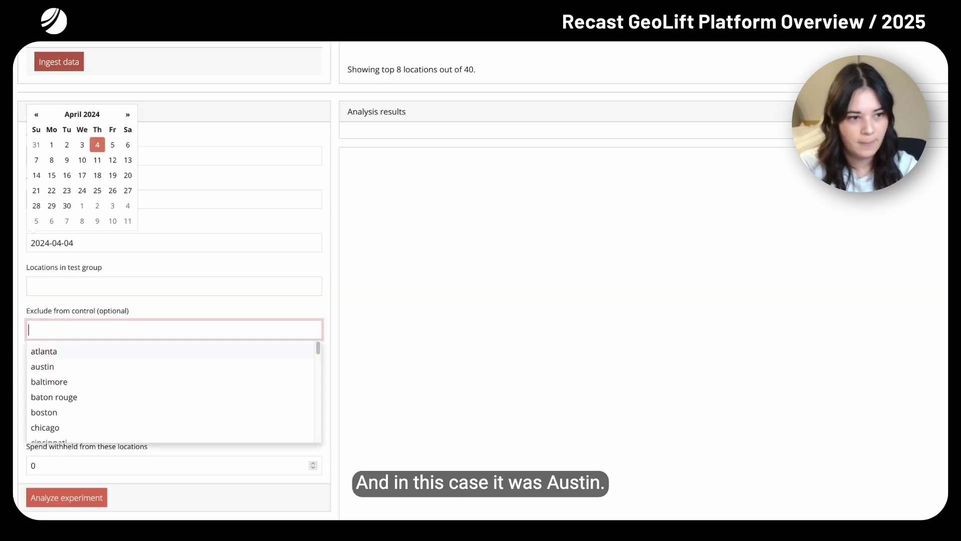
Add austin, boston and denver as the locations in the test group
{"action": "left_click", "coordinate": [125, 284]}
{"action": "type", "text": "aus"}
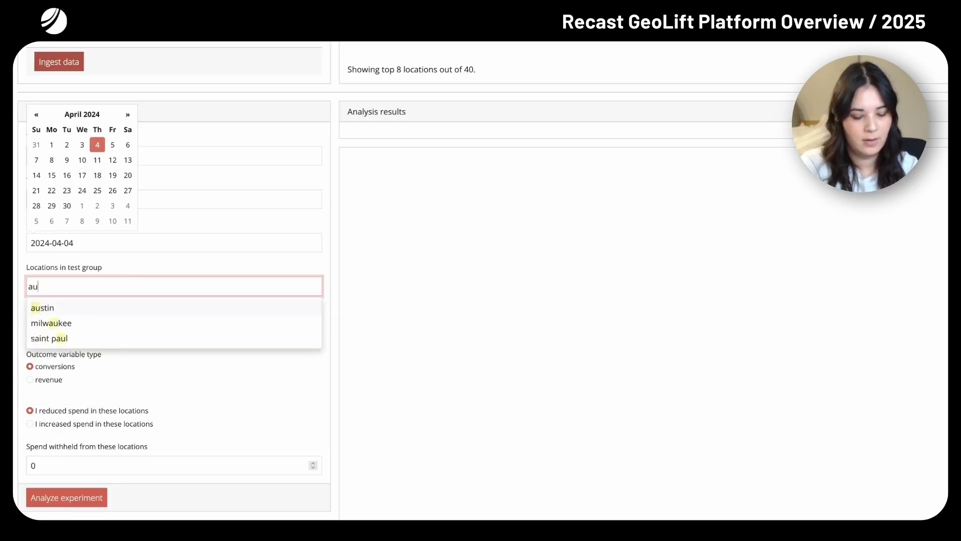
{"action": "left_click", "coordinate": [129, 309]}
{"action": "type", "text": "bos"}
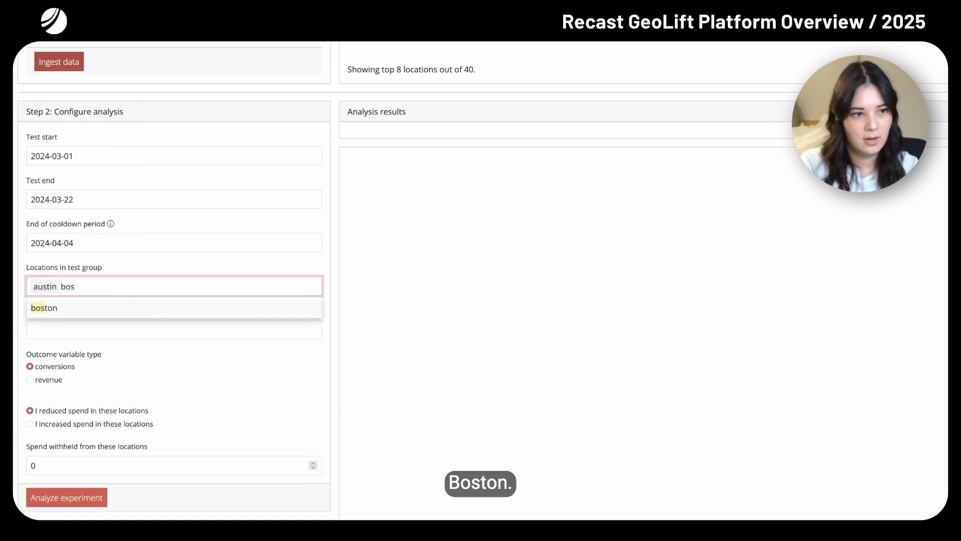
{"action": "left_click", "coordinate": [104, 308]}
{"action": "type", "text": "den"}
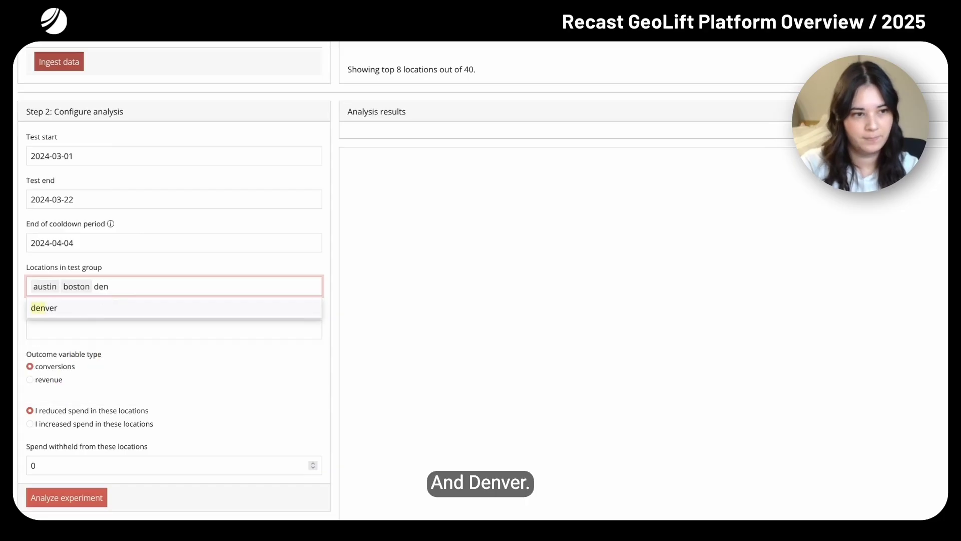
{"action": "left_click", "coordinate": [88, 310]}
{"action": "left_click", "coordinate": [393, 299]}
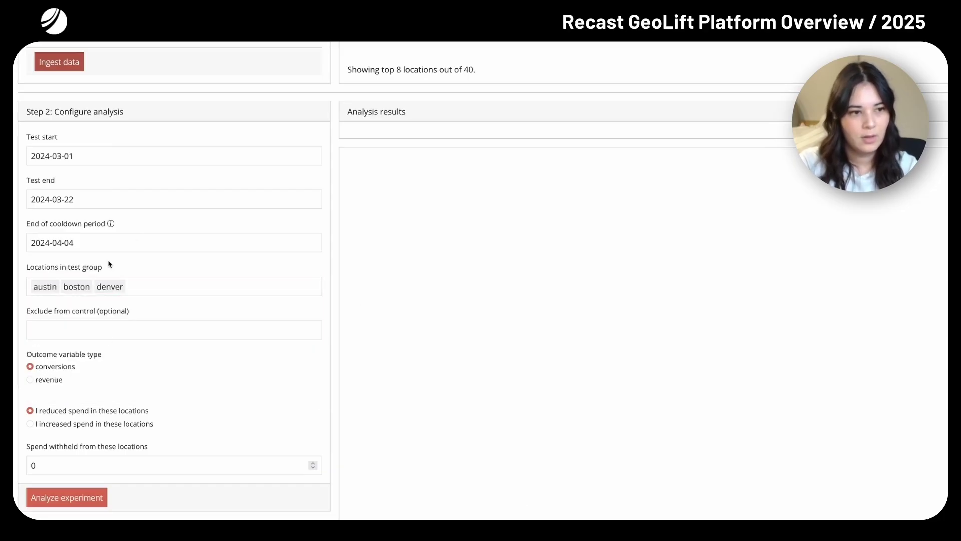
Set the outcome variable type to revenue and specify that spend was increased in the test locations
{"action": "scroll", "coordinate": [80, 371], "scroll_direction": "down", "scroll_amount": 1}
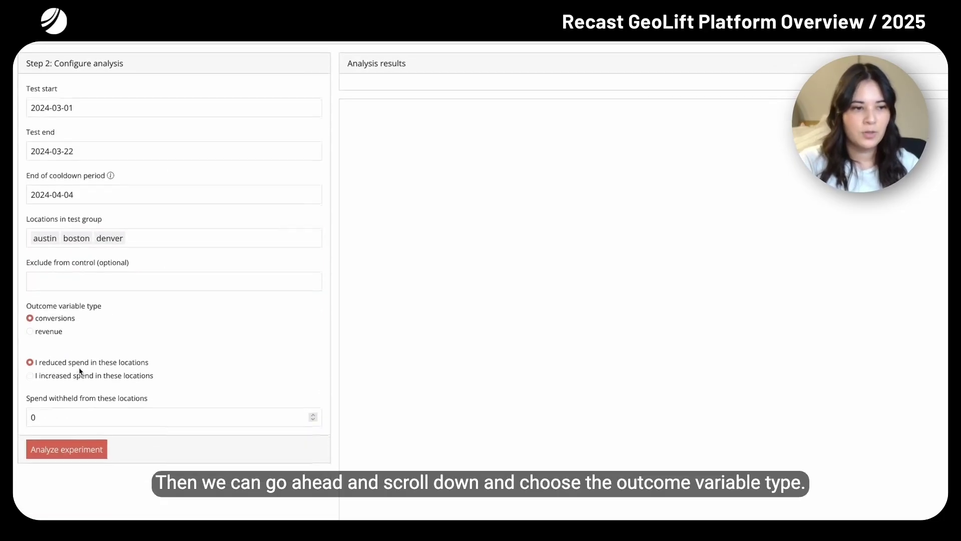
{"action": "left_click_drag", "start_coordinate": [42, 305], "coordinate": [107, 307]}
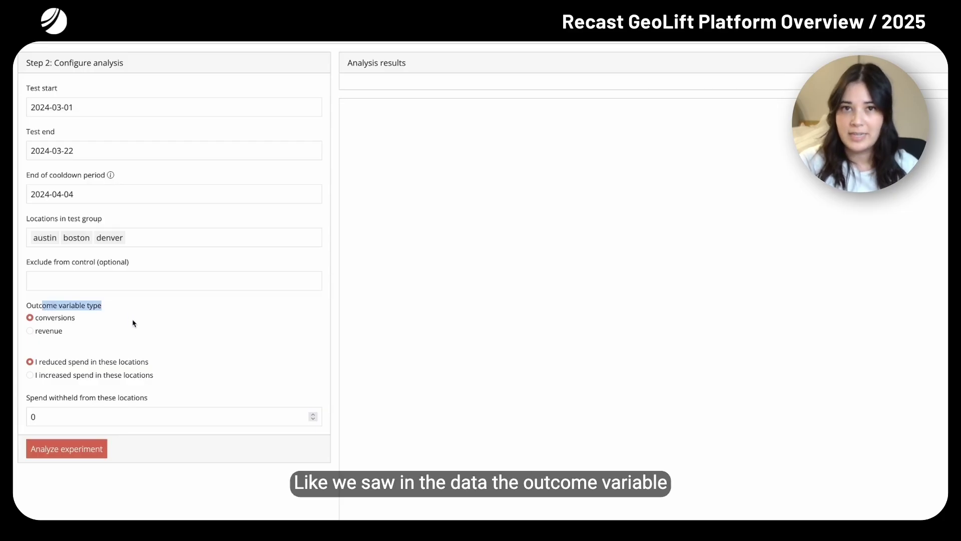
{"action": "left_click", "coordinate": [30, 331]}
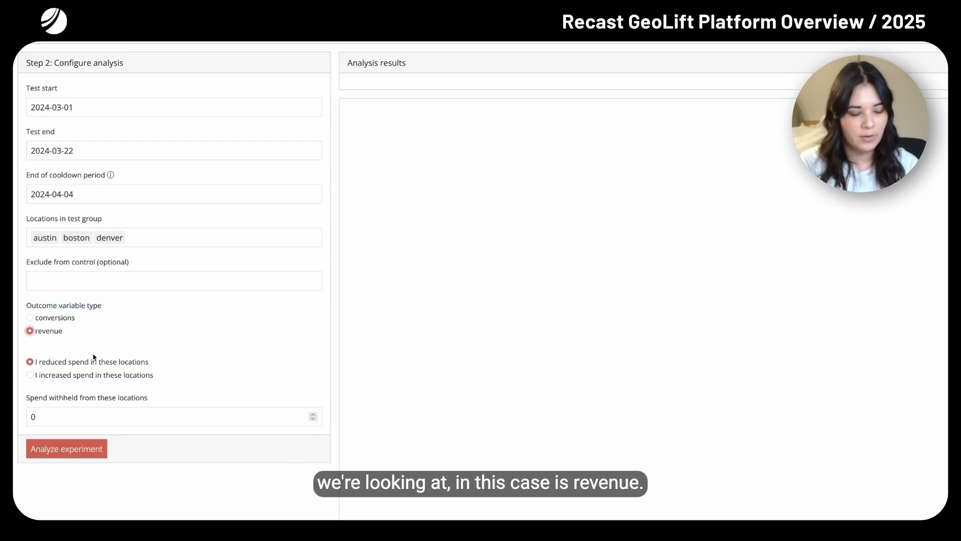
{"action": "left_click", "coordinate": [30, 375]}
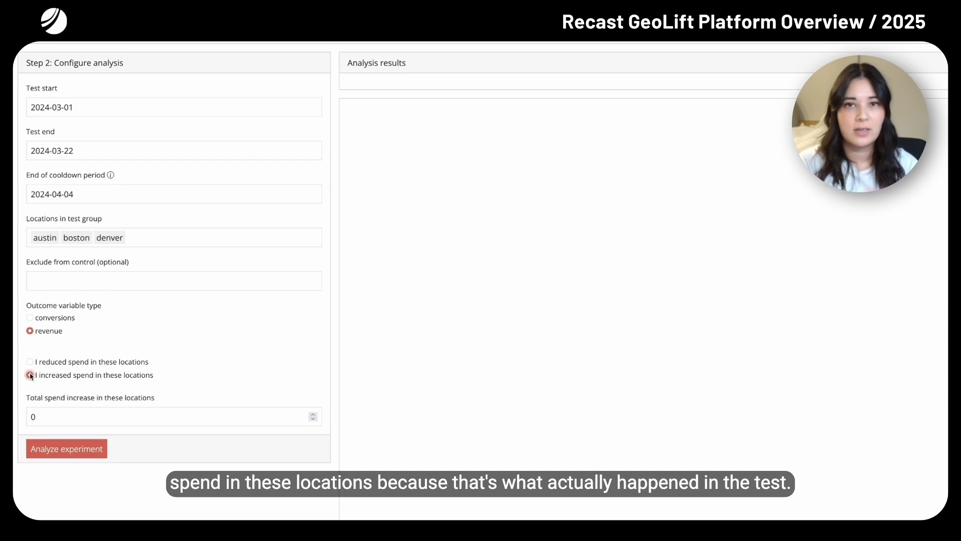
Set the total spend increase in the test locations to 15000 and analyze the experiment
{"action": "double_click", "coordinate": [42, 416]}
{"action": "type", "text": "1"}
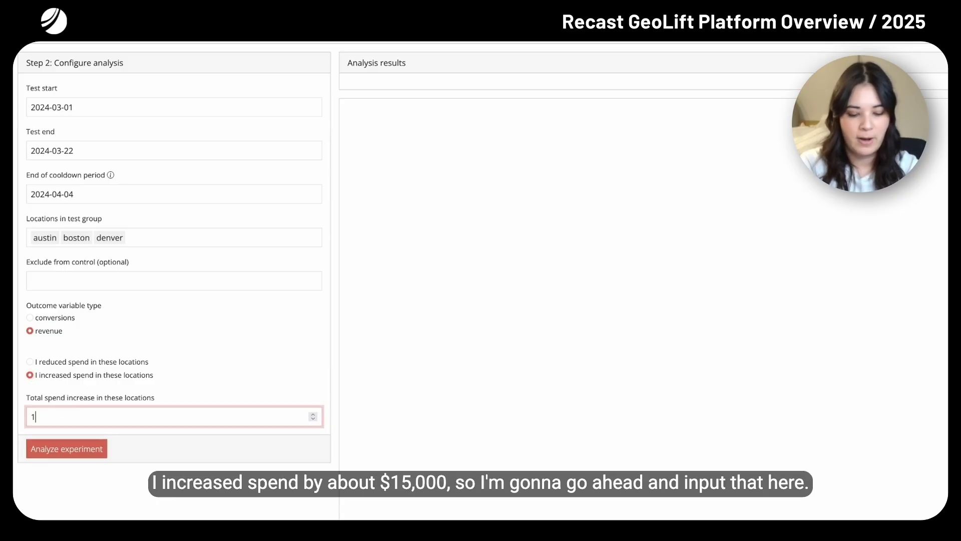
{"action": "type", "text": "5000"}
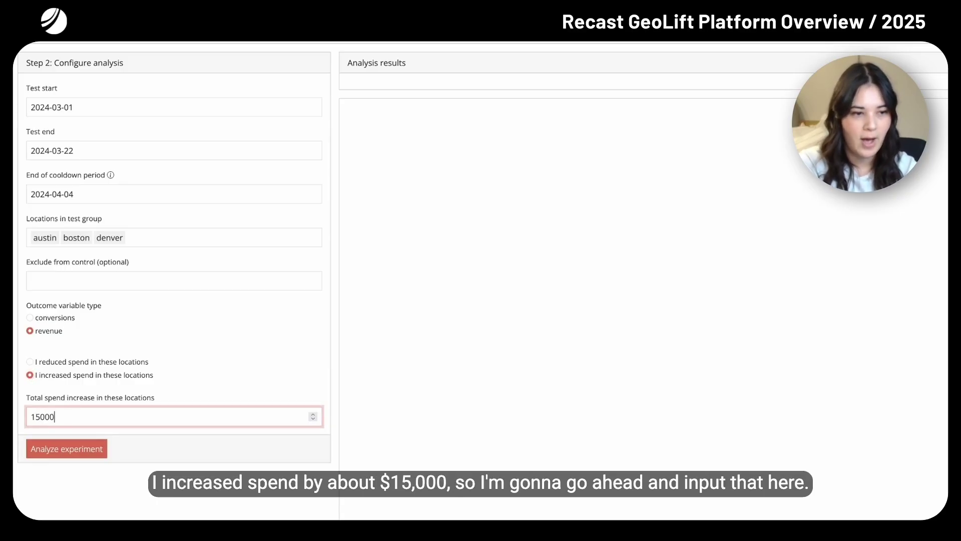
{"action": "left_click", "coordinate": [156, 461]}
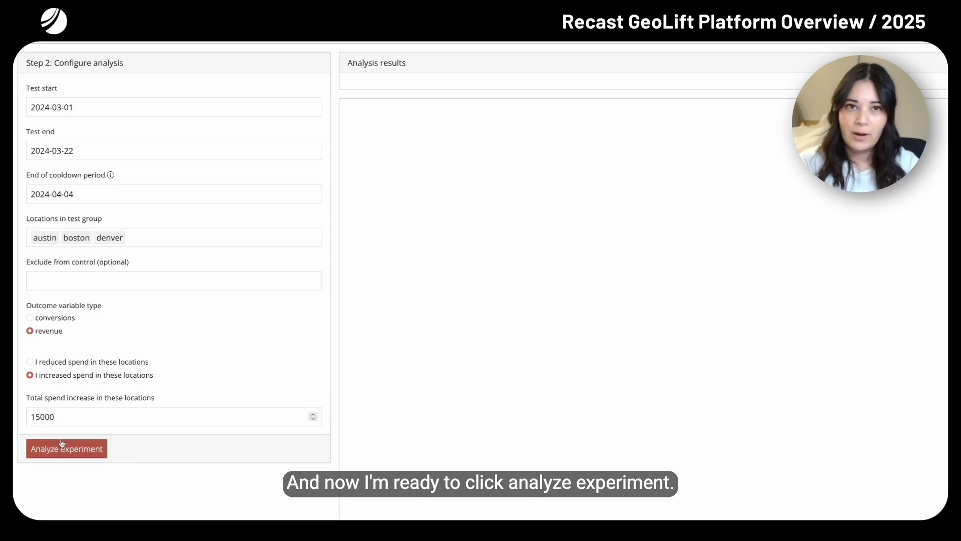
{"action": "left_click", "coordinate": [62, 449]}
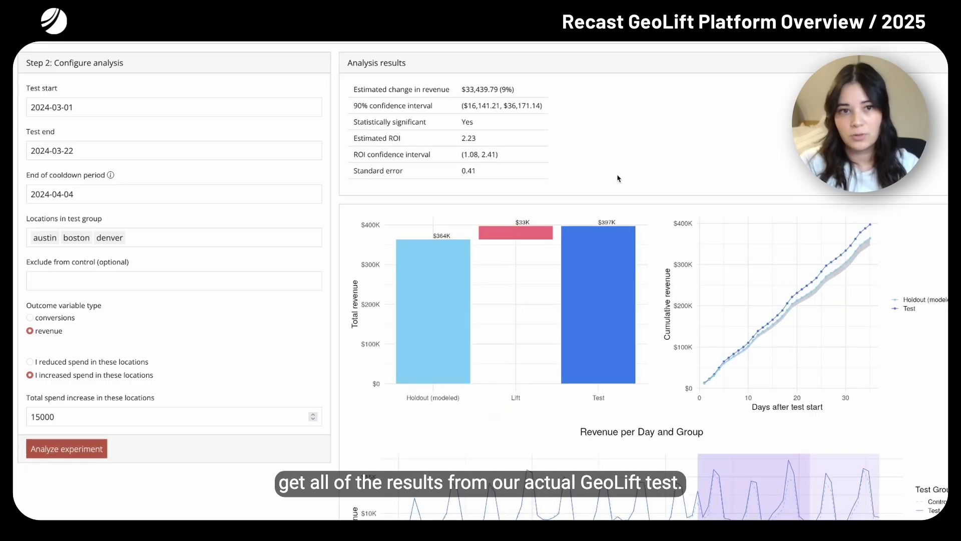
Examine the estimated revenue change and ROI in the analysis results, the lift plots and the revenue-per-day chart
{"action": "scroll", "coordinate": [531, 200], "scroll_direction": "up", "scroll_amount": 1}
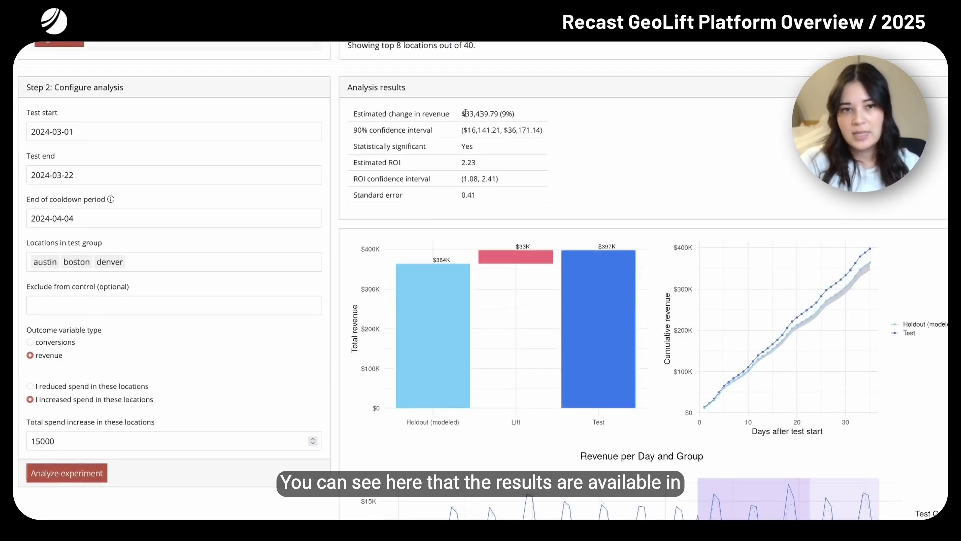
{"action": "left_click_drag", "start_coordinate": [461, 116], "coordinate": [521, 115]}
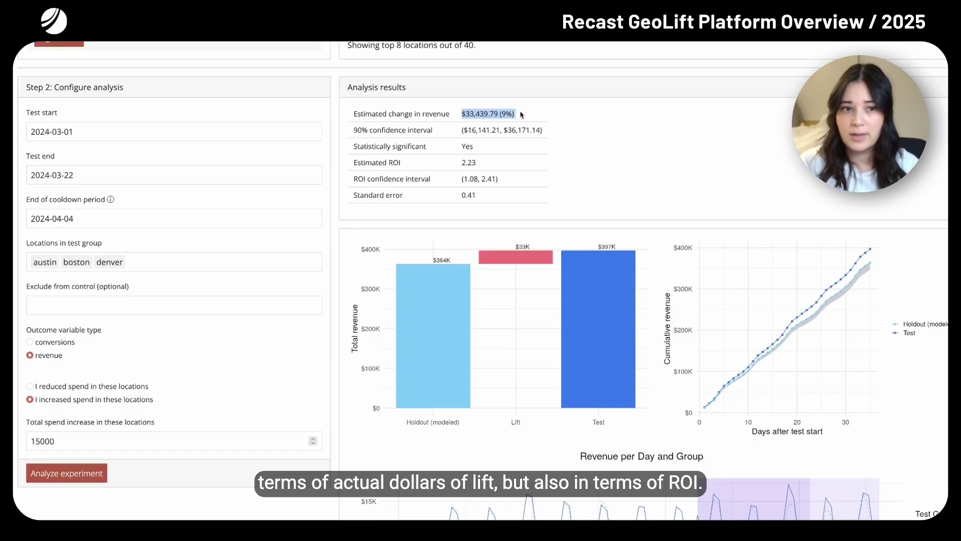
{"action": "left_click_drag", "start_coordinate": [461, 165], "coordinate": [480, 165]}
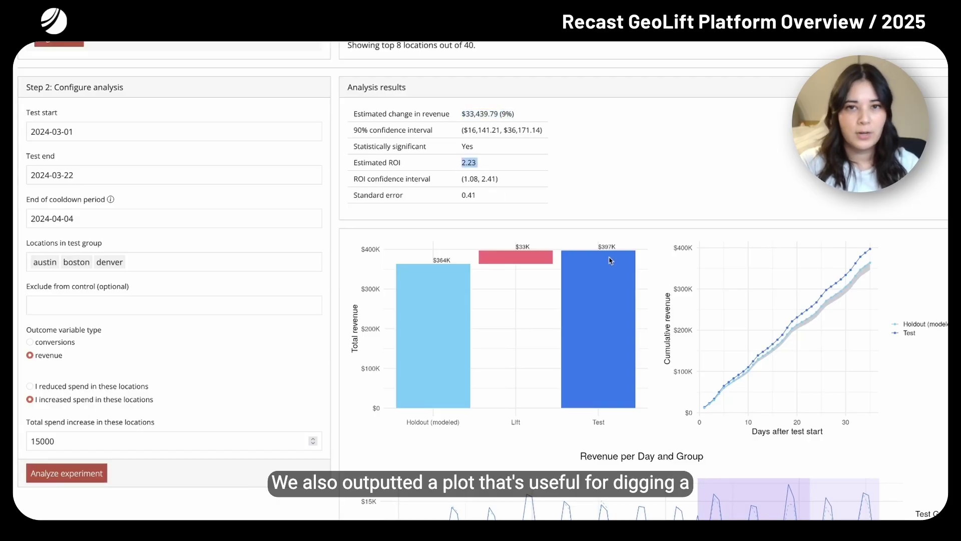
{"action": "scroll", "coordinate": [630, 310], "scroll_direction": "down", "scroll_amount": 3}
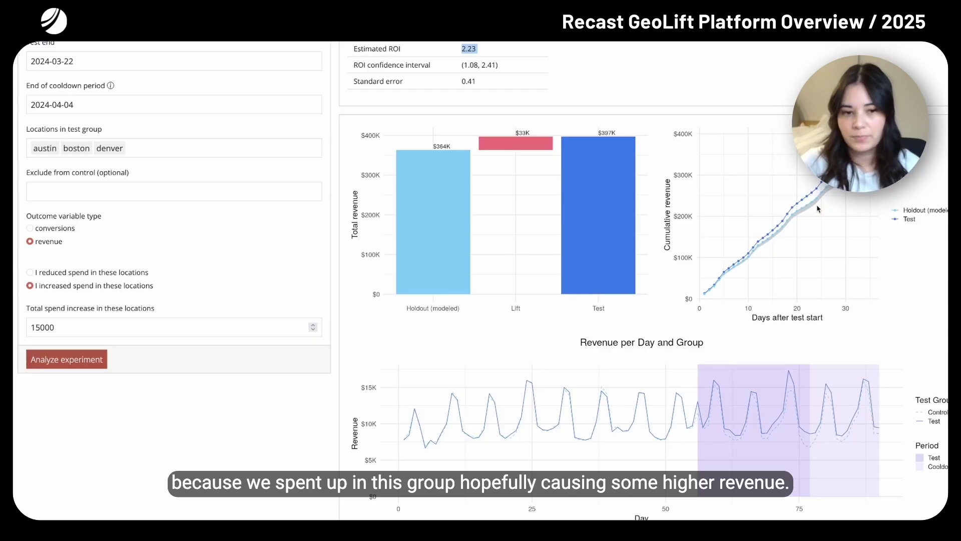
{"action": "scroll", "coordinate": [818, 209], "scroll_direction": "down", "scroll_amount": 4}
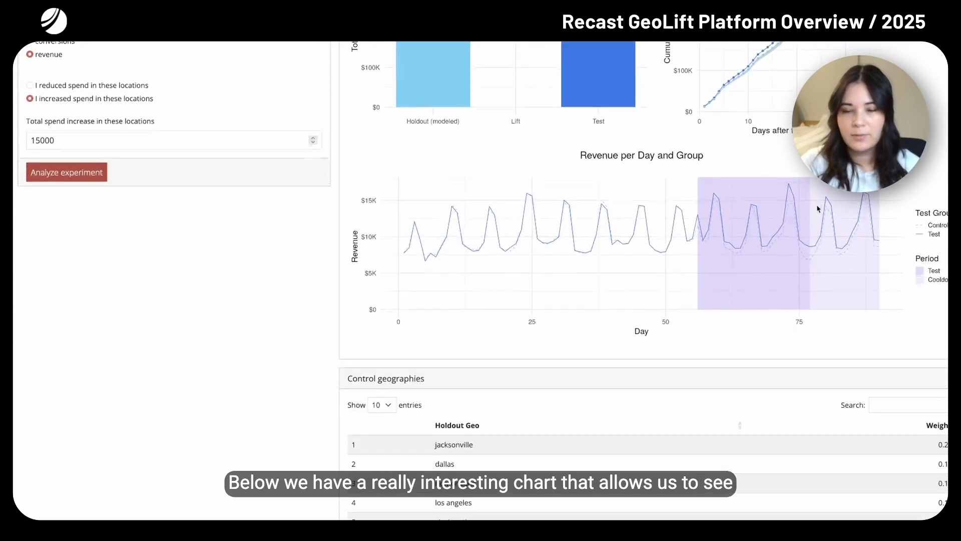
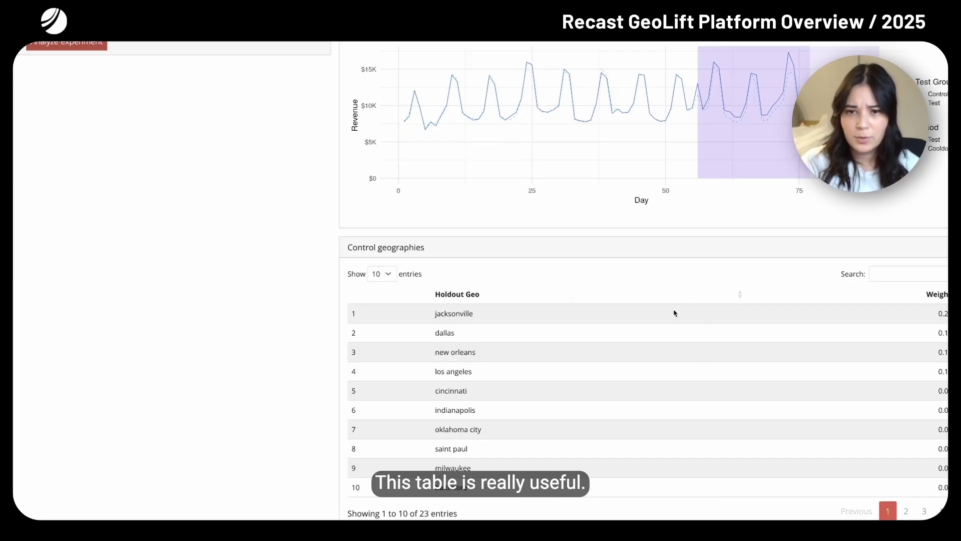
Show 25 entries in the control geographies table and review the holdout geos
{"action": "left_click", "coordinate": [381, 274]}
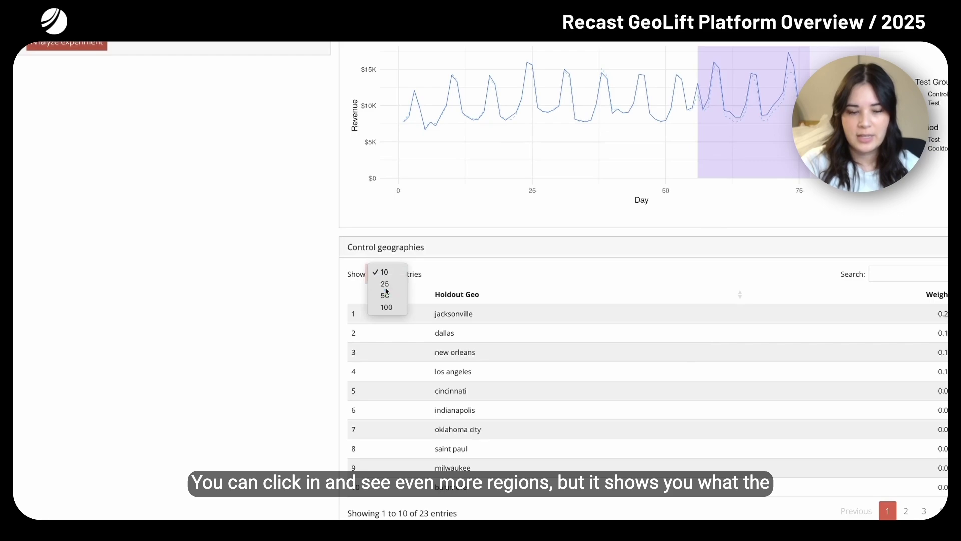
{"action": "left_click", "coordinate": [386, 283]}
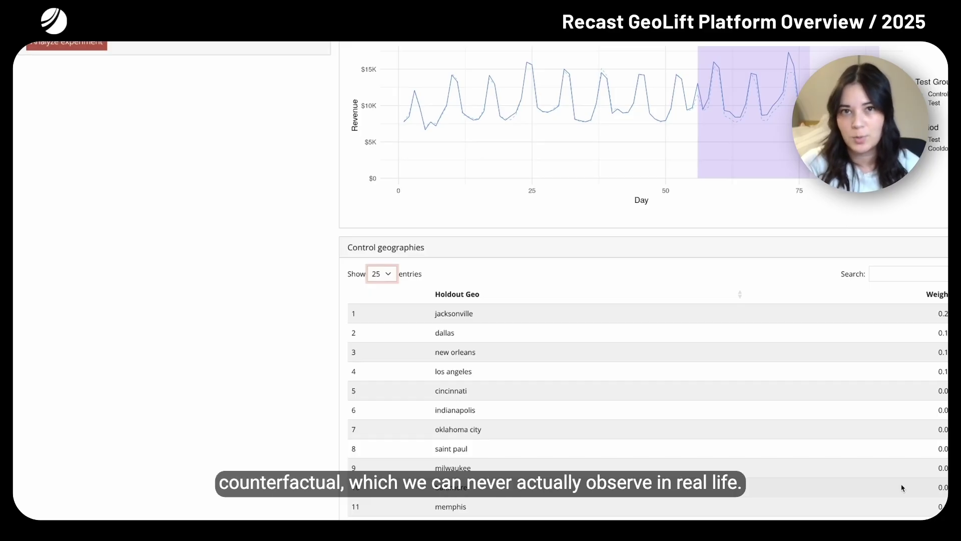
{"action": "scroll", "coordinate": [360, 378], "scroll_direction": "down", "scroll_amount": 2}
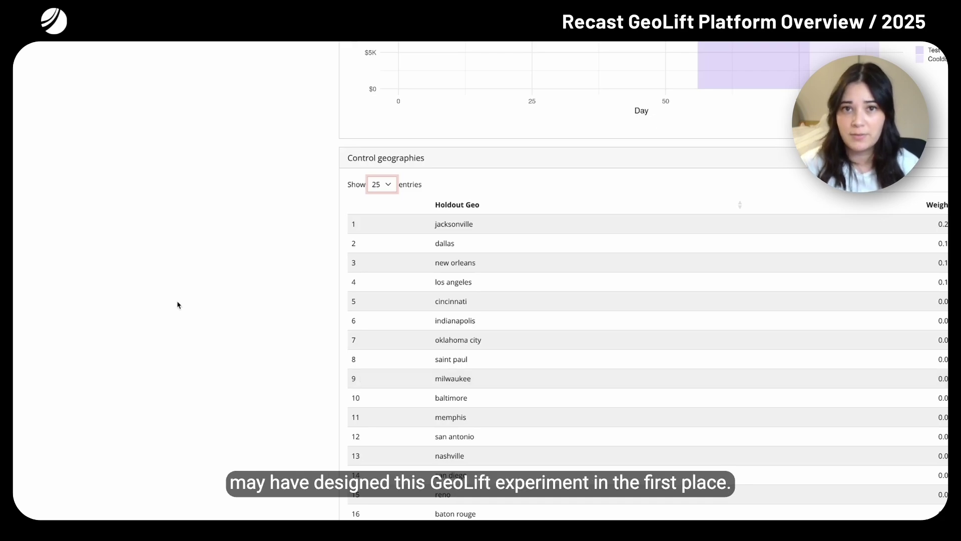
Upload PreTest-SampleData.csv for designing a new experiment and check the last page of its data rows
{"action": "scroll", "coordinate": [184, 302], "scroll_direction": "up", "scroll_amount": 15}
{"action": "scroll", "coordinate": [210, 292], "scroll_direction": "up", "scroll_amount": 5}
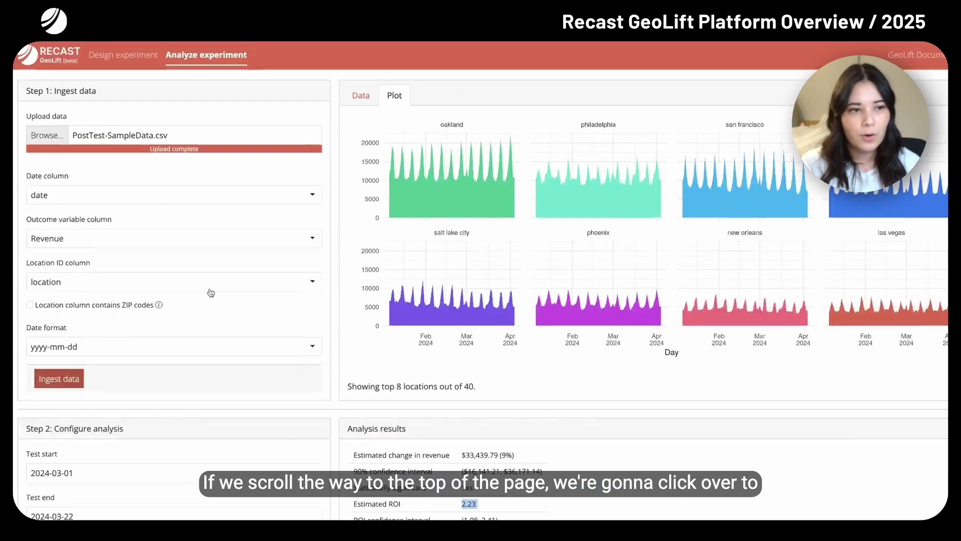
{"action": "left_click", "coordinate": [141, 68]}
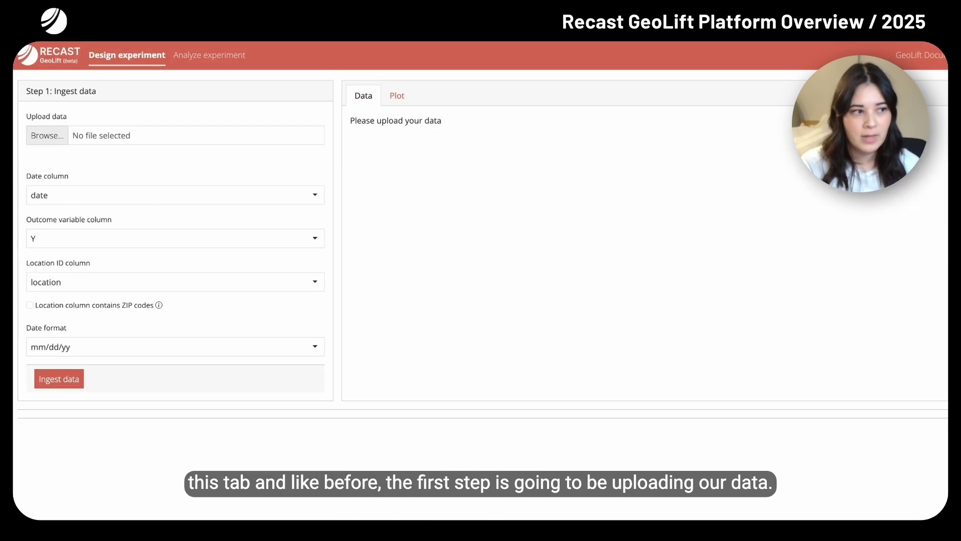
{"action": "left_click_drag", "start_coordinate": [15, 145], "coordinate": [163, 130]}
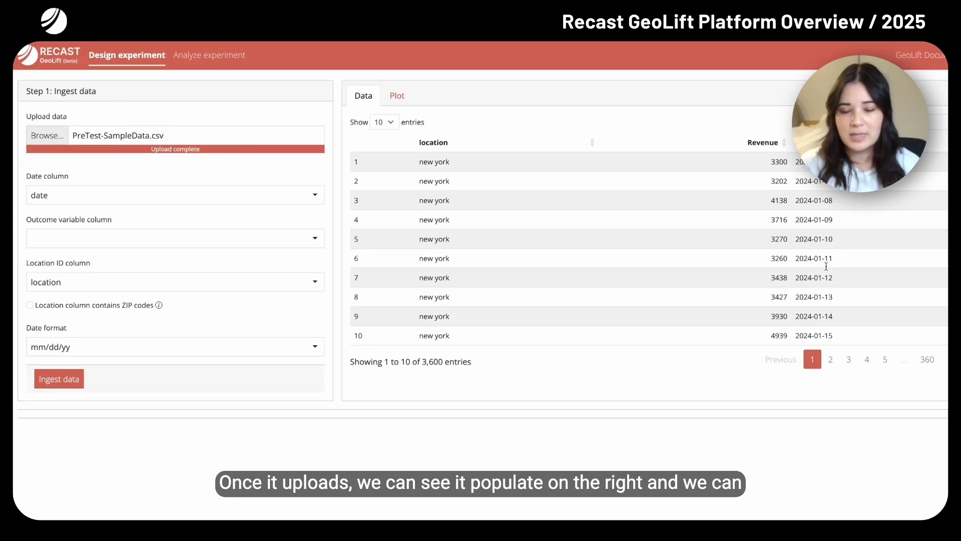
{"action": "left_click", "coordinate": [868, 359]}
{"action": "left_click", "coordinate": [928, 359]}
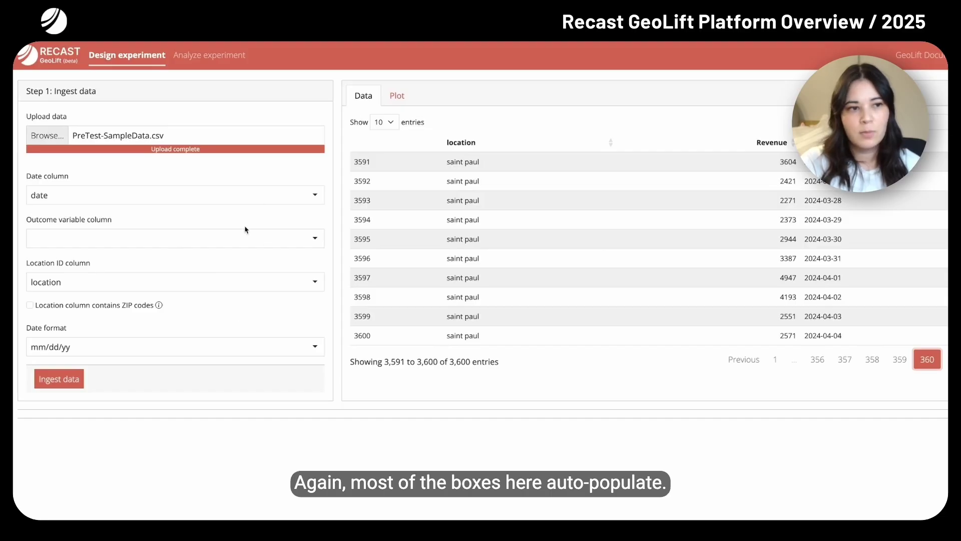
Ingest the pre-test data with Revenue as the outcome variable column and yyyy-mm-dd as the date format
{"action": "left_click", "coordinate": [96, 234]}
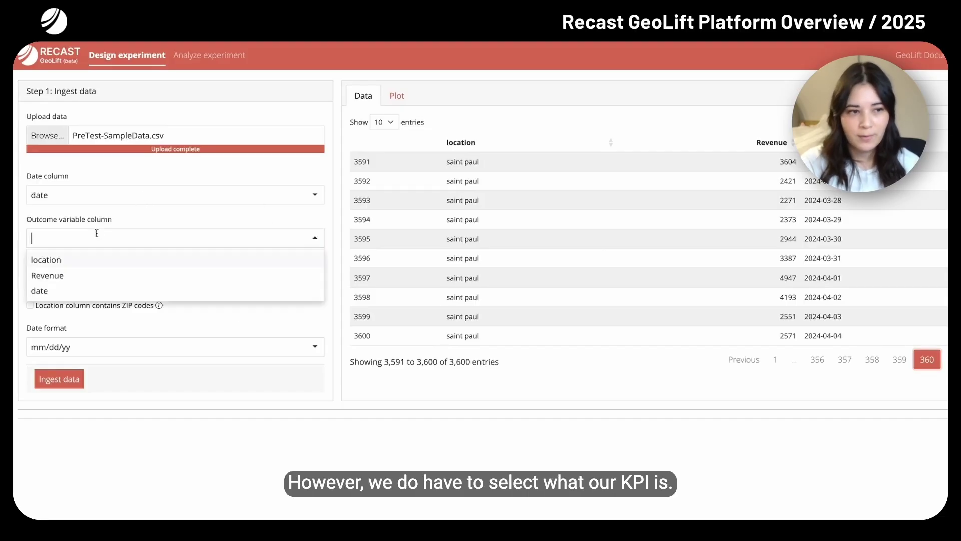
{"action": "left_click", "coordinate": [96, 275]}
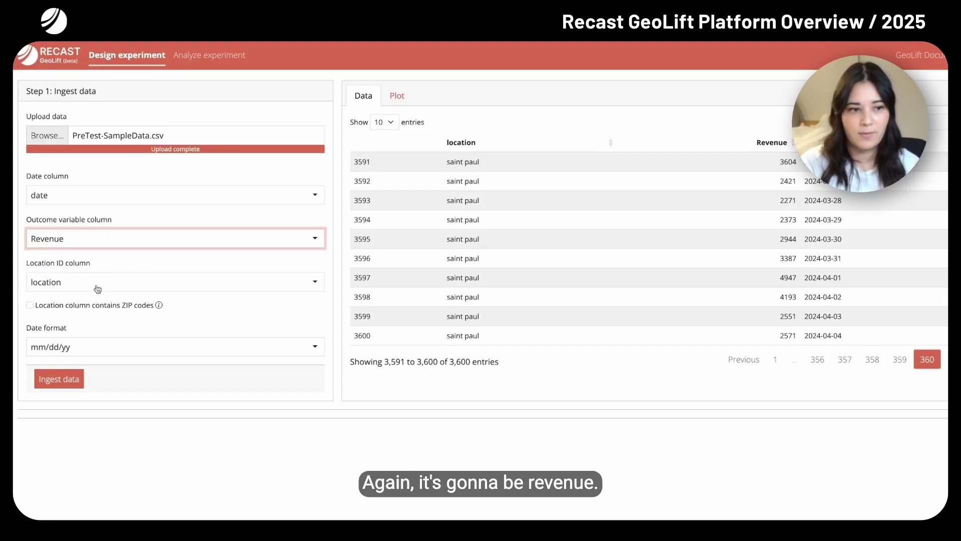
{"action": "left_click", "coordinate": [60, 344]}
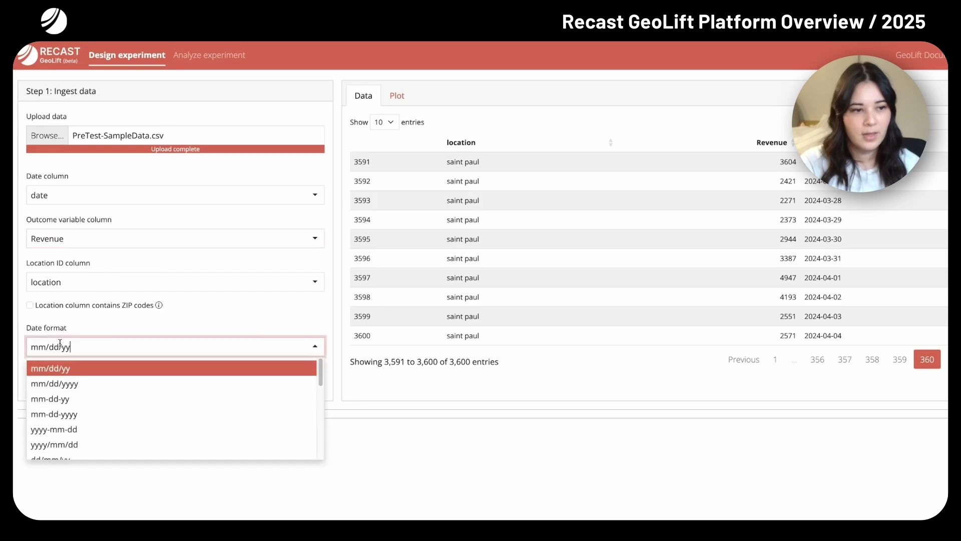
{"action": "left_click", "coordinate": [52, 429]}
{"action": "left_click", "coordinate": [58, 388]}
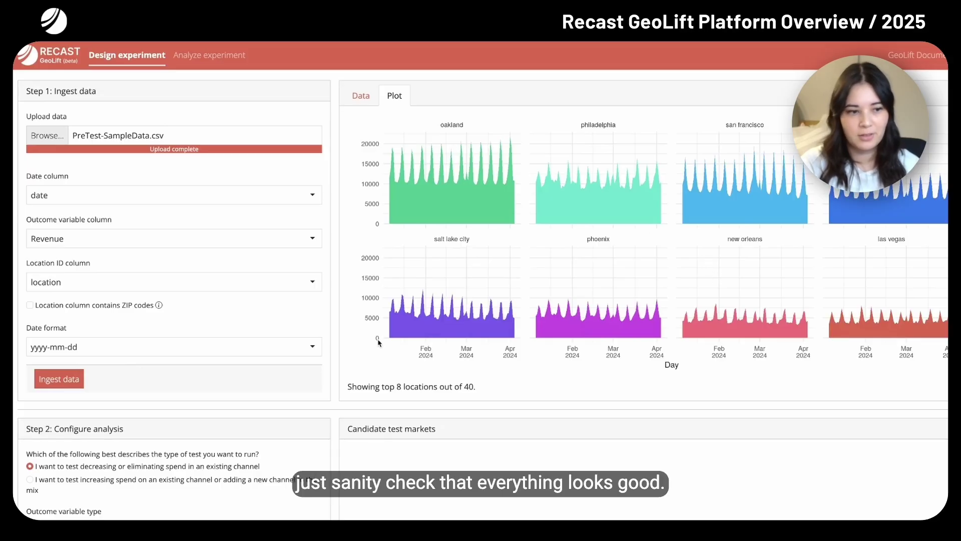
Configure the design as an increased-spend test with revenue as the outcome type and an approximate channel ROI of 3
{"action": "scroll", "coordinate": [202, 367], "scroll_direction": "down", "scroll_amount": 3}
{"action": "scroll", "coordinate": [202, 367], "scroll_direction": "down", "scroll_amount": 5}
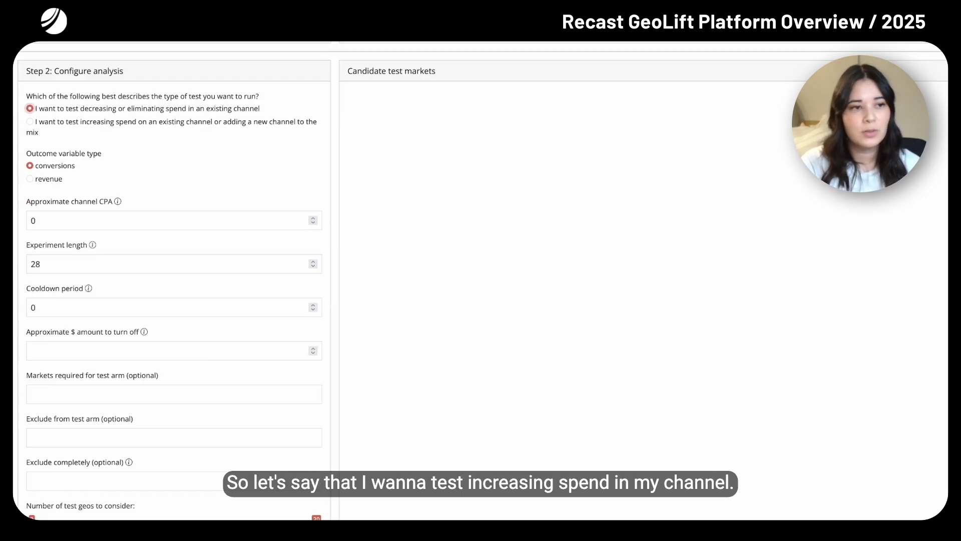
{"action": "left_click", "coordinate": [30, 122]}
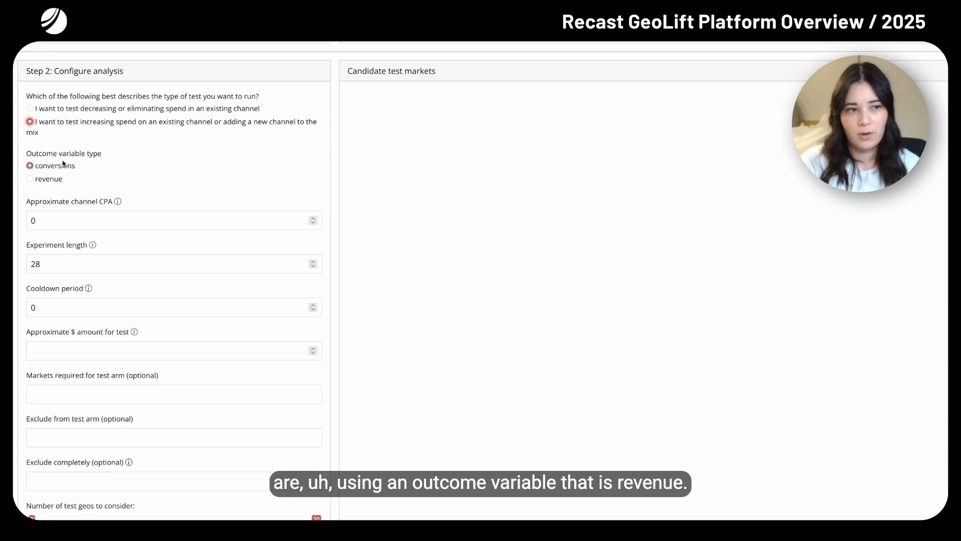
{"action": "left_click", "coordinate": [30, 178]}
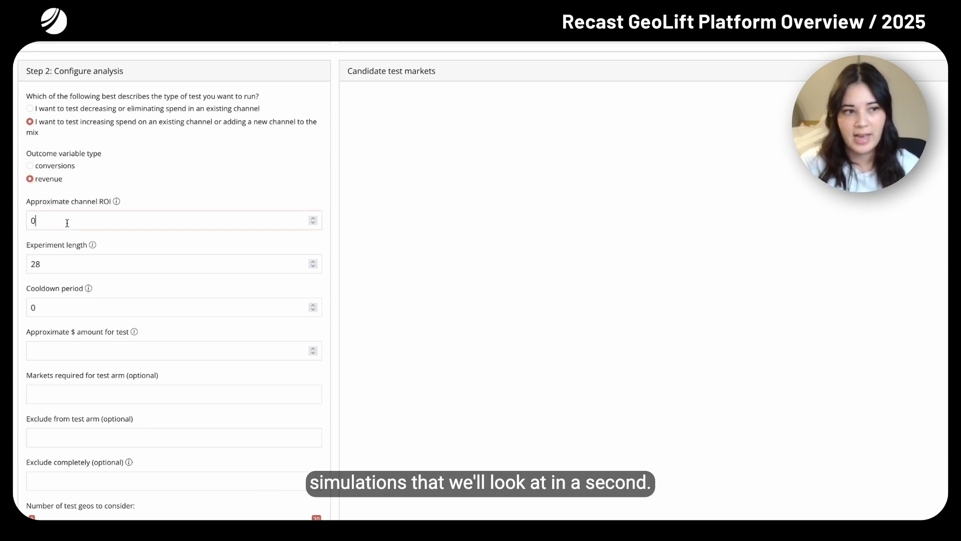
{"action": "double_click", "coordinate": [27, 223]}
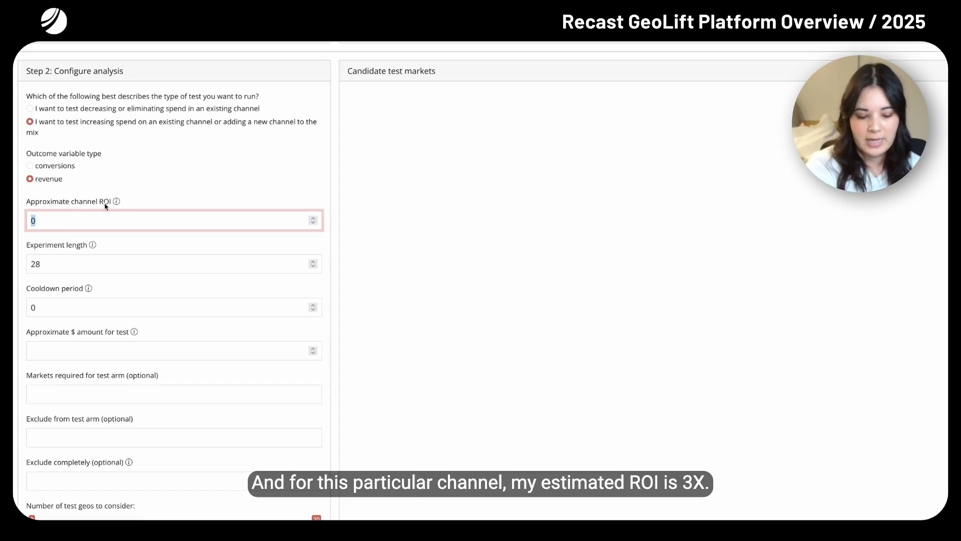
{"action": "type", "text": "3"}
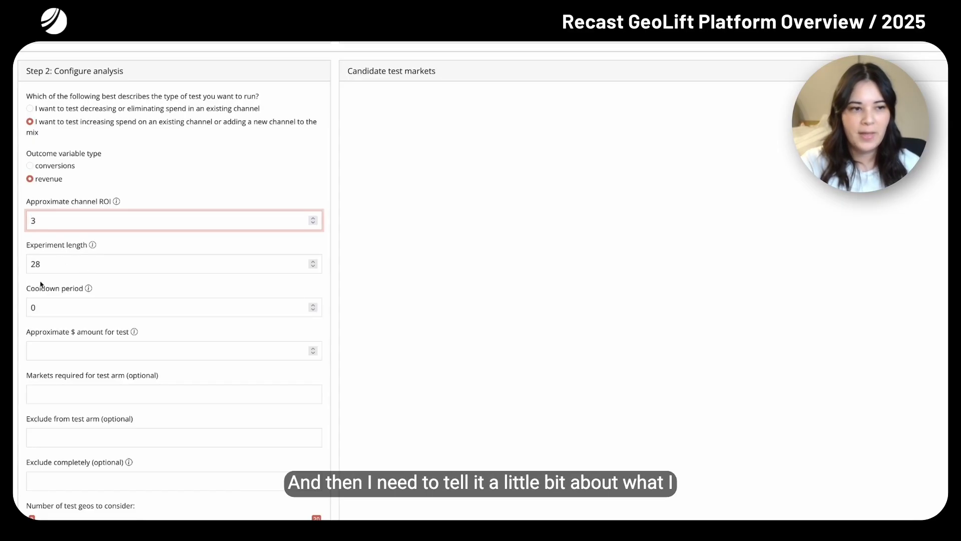
Use an experiment length of 28 days and set the cooldown period to 7
{"action": "scroll", "coordinate": [77, 270], "scroll_direction": "down", "scroll_amount": 1}
{"action": "scroll", "coordinate": [77, 270], "scroll_direction": "down", "scroll_amount": 2}
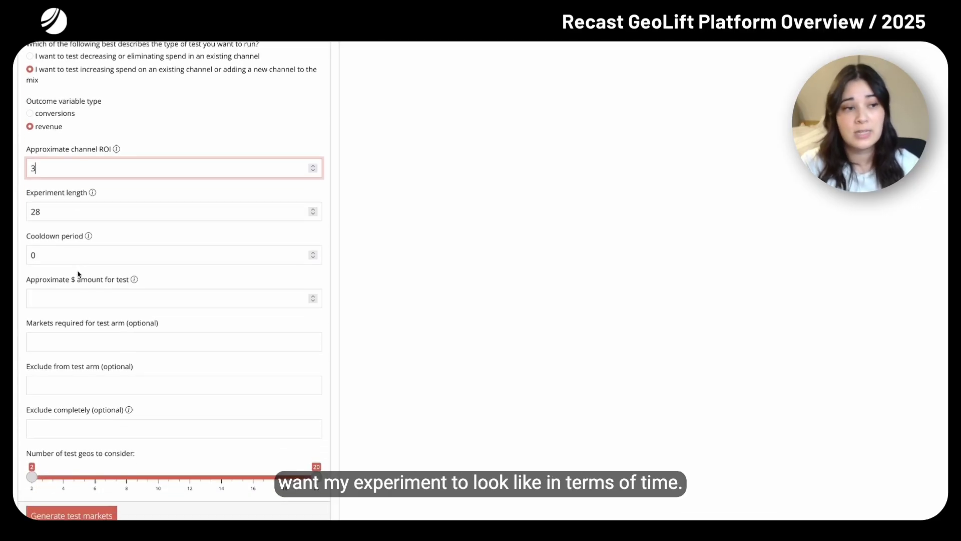
{"action": "left_click", "coordinate": [64, 213]}
{"action": "left_click_drag", "start_coordinate": [63, 213], "coordinate": [28, 213]}
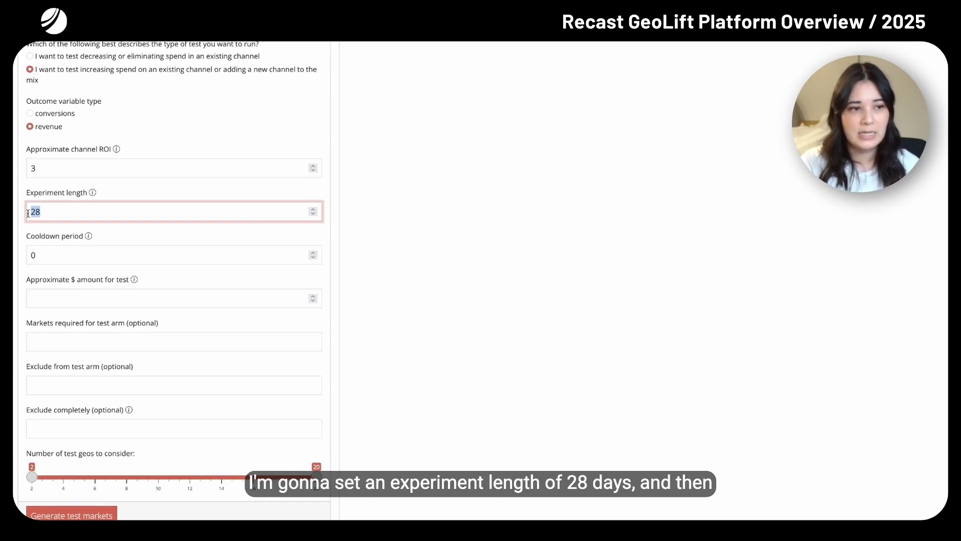
{"action": "left_click", "coordinate": [43, 255]}
{"action": "left_click_drag", "start_coordinate": [43, 256], "coordinate": [28, 259]}
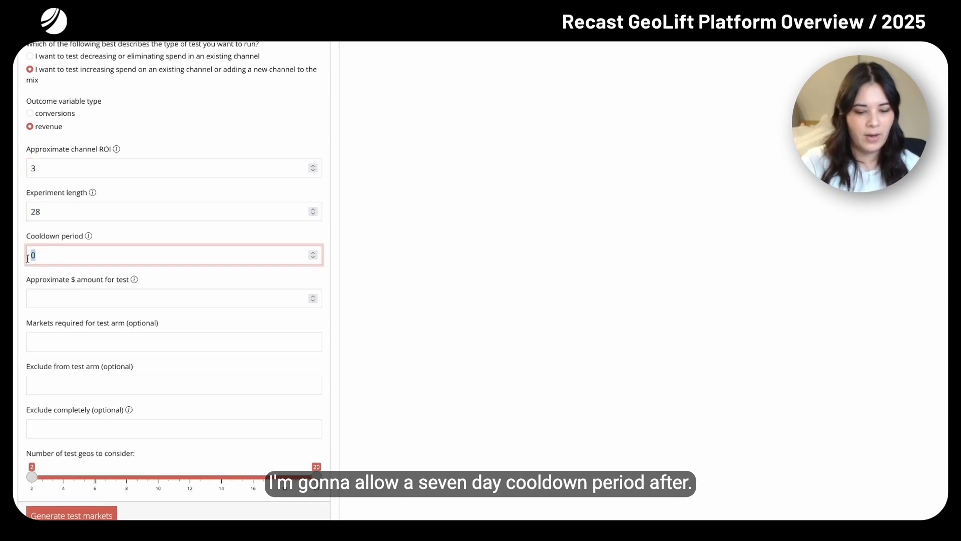
{"action": "type", "text": "7"}
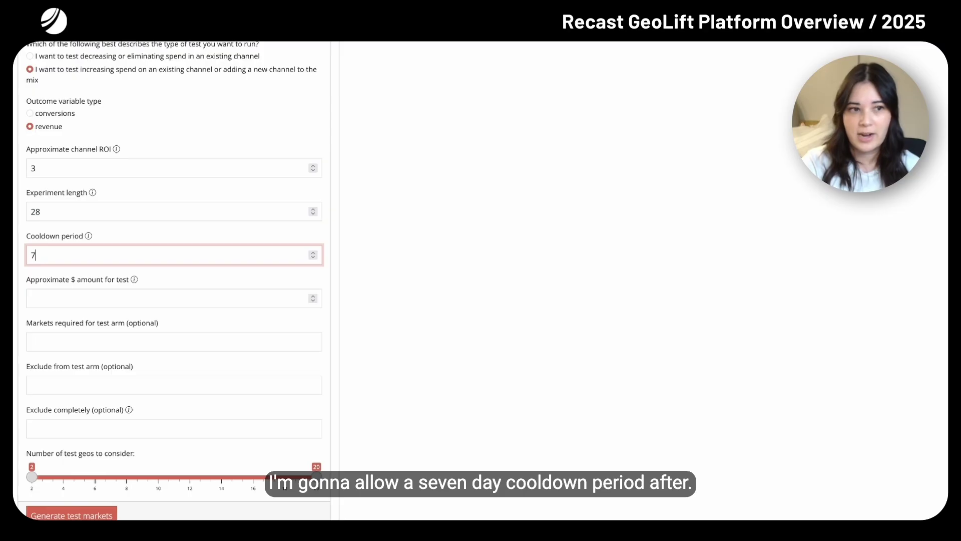
Set the approximate dollar amount for the test to 15000 and generate the test markets
{"action": "left_click", "coordinate": [188, 281]}
{"action": "left_click", "coordinate": [116, 292]}
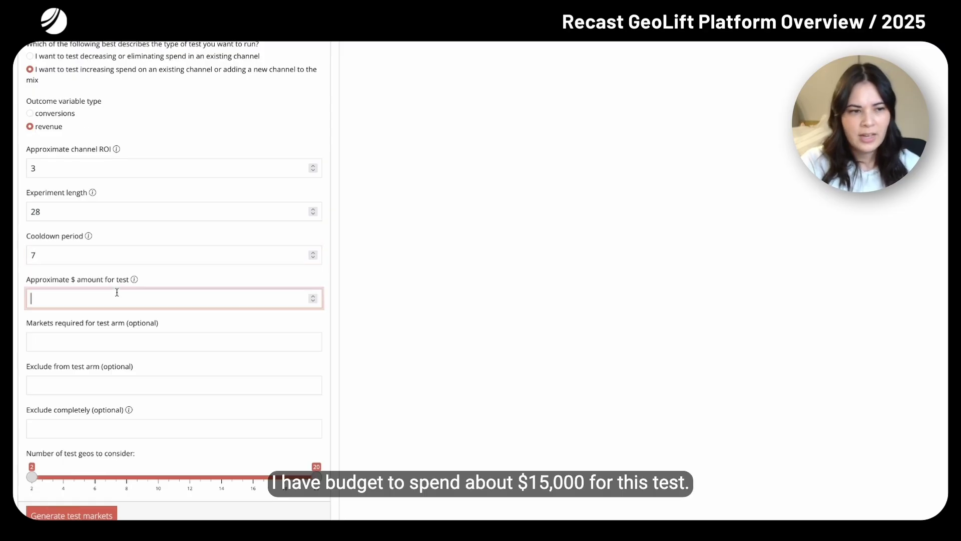
{"action": "type", "text": "1"}
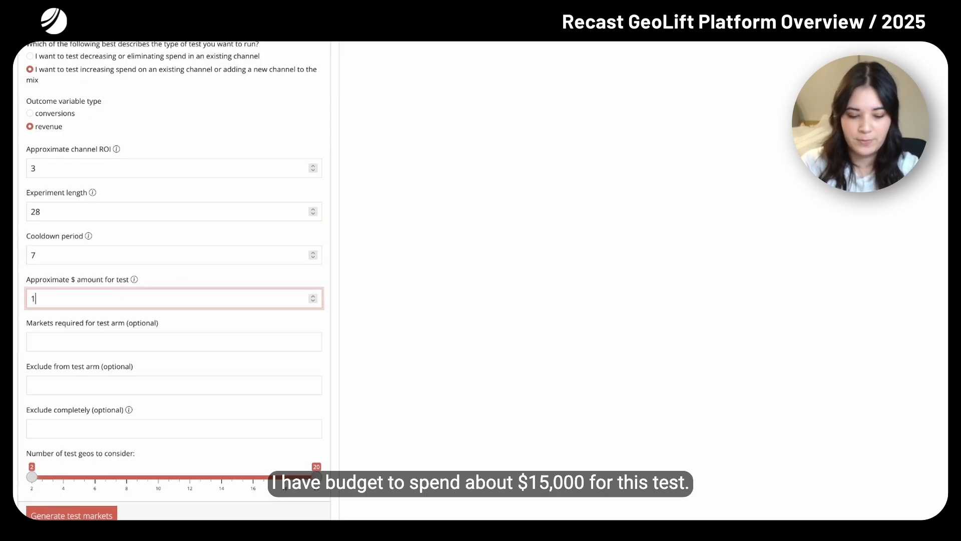
{"action": "type", "text": "5000"}
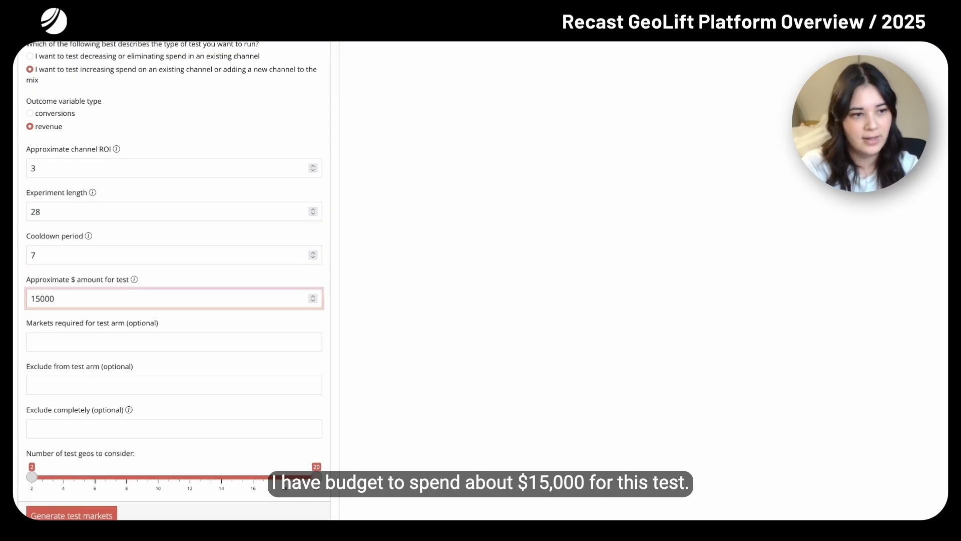
{"action": "left_click", "coordinate": [162, 283]}
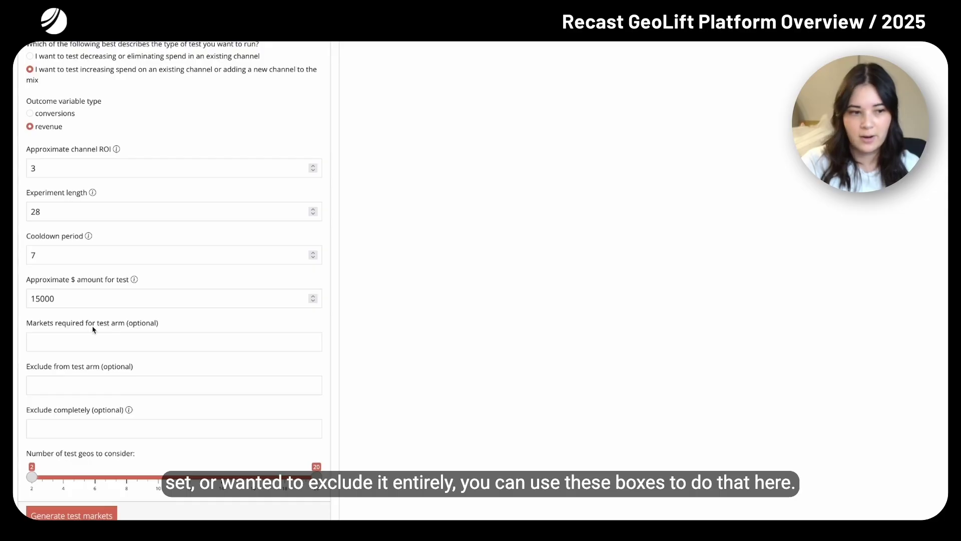
{"action": "left_click", "coordinate": [85, 516]}
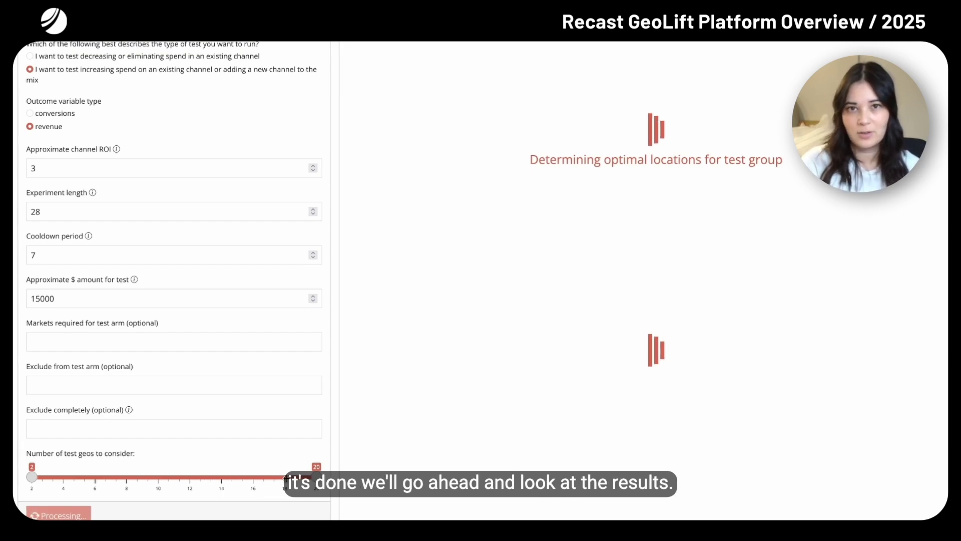
Review the candidate test markets and view the simulated revenue chart for boston, kansas city, milwaukee, minneapolis and new orleans
{"action": "scroll", "coordinate": [469, 263], "scroll_direction": "up", "scroll_amount": 2}
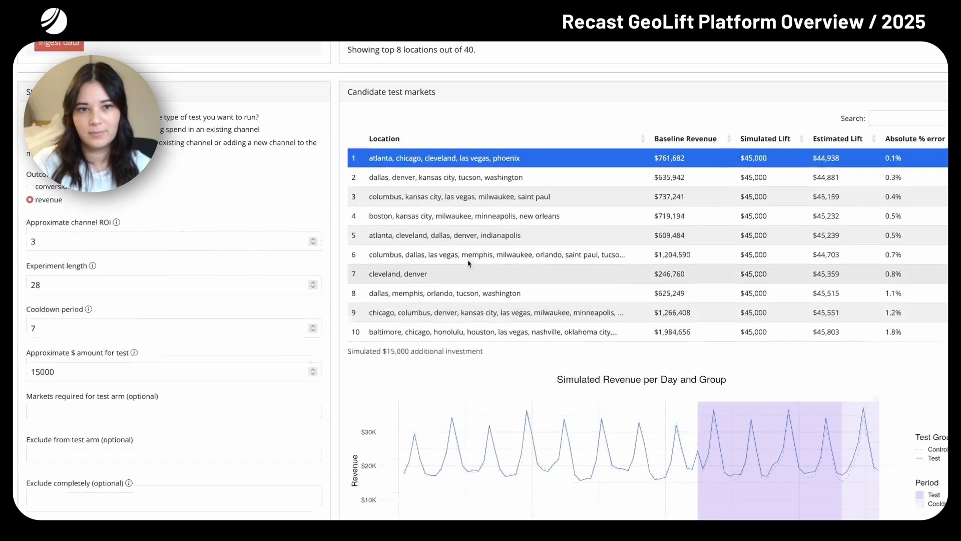
{"action": "scroll", "coordinate": [470, 263], "scroll_direction": "down", "scroll_amount": 1}
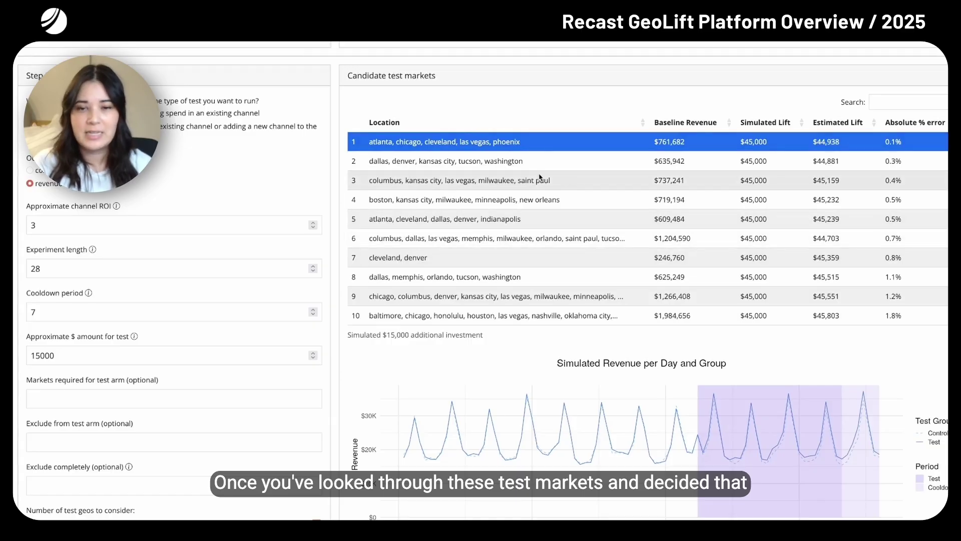
{"action": "left_click", "coordinate": [496, 200]}
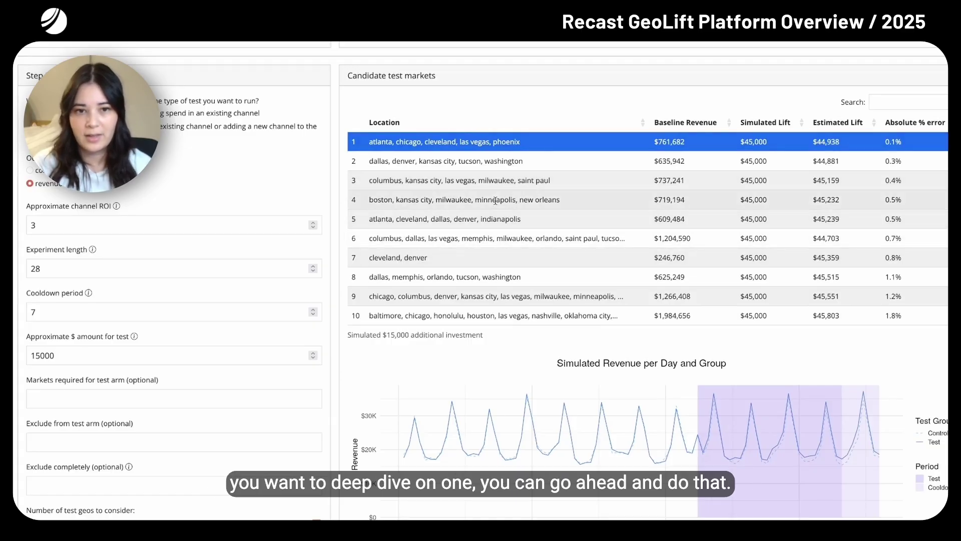
{"action": "scroll", "coordinate": [688, 386], "scroll_direction": "down", "scroll_amount": 3}
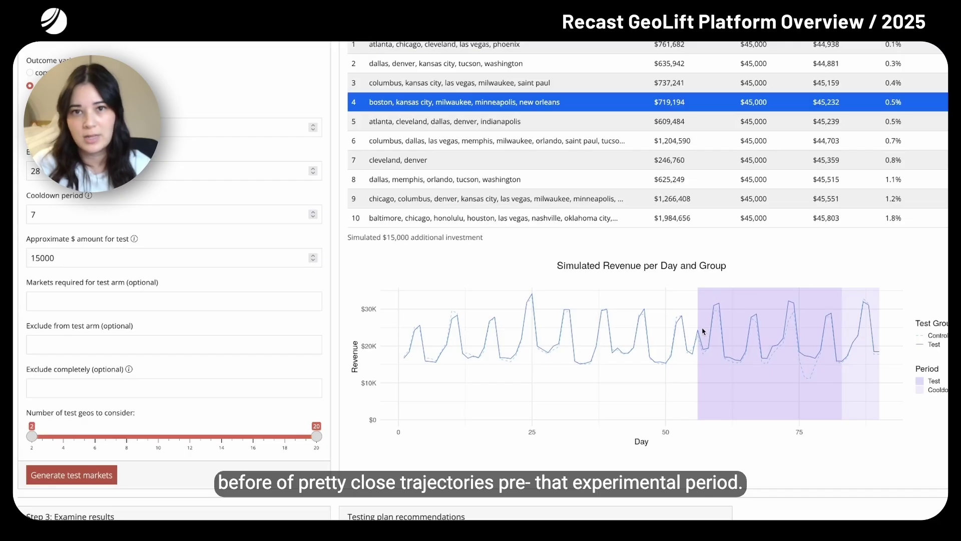
{"action": "scroll", "coordinate": [555, 251], "scroll_direction": "up", "scroll_amount": 2}
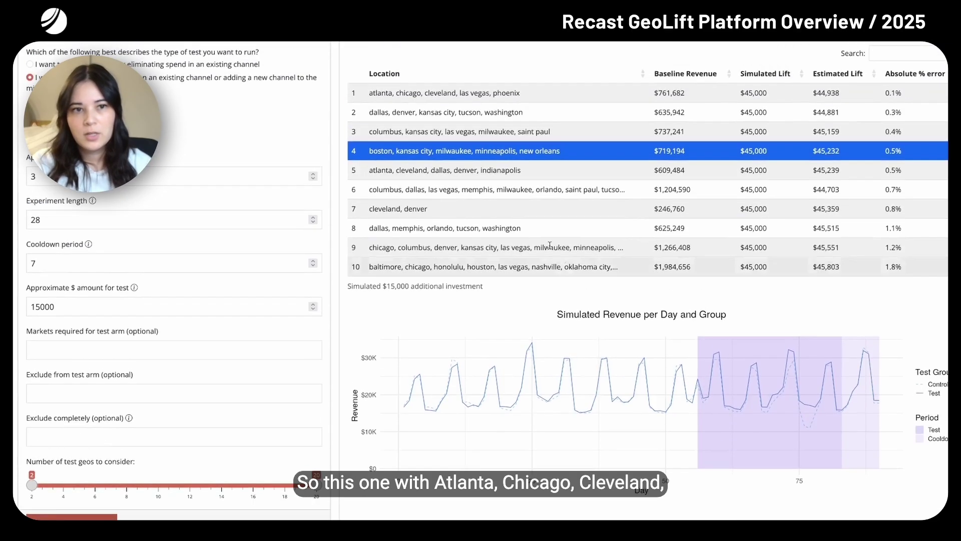
Select the atlanta, chicago, cleveland, las vegas, phoenix candidate and choose it as the locations for examining results
{"action": "left_click", "coordinate": [426, 97]}
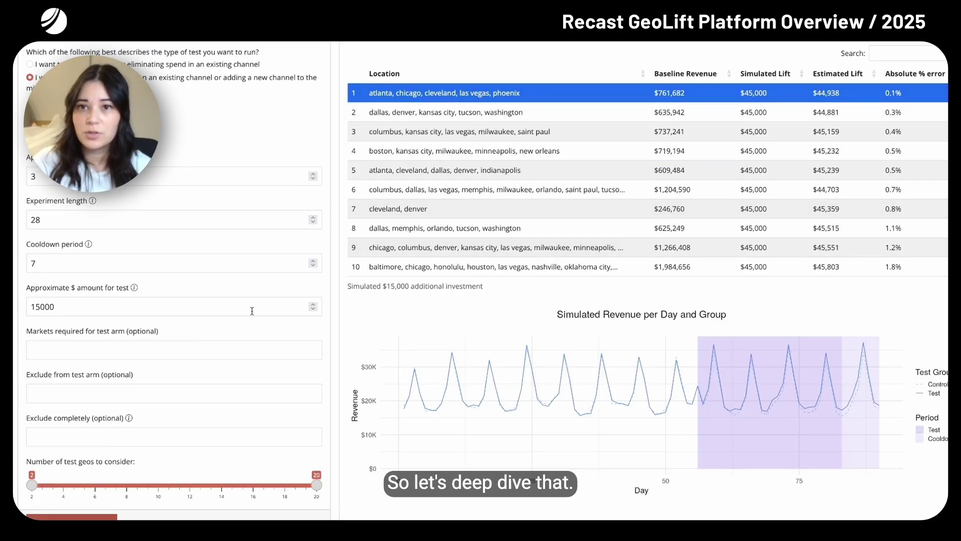
{"action": "scroll", "coordinate": [209, 342], "scroll_direction": "down", "scroll_amount": 5}
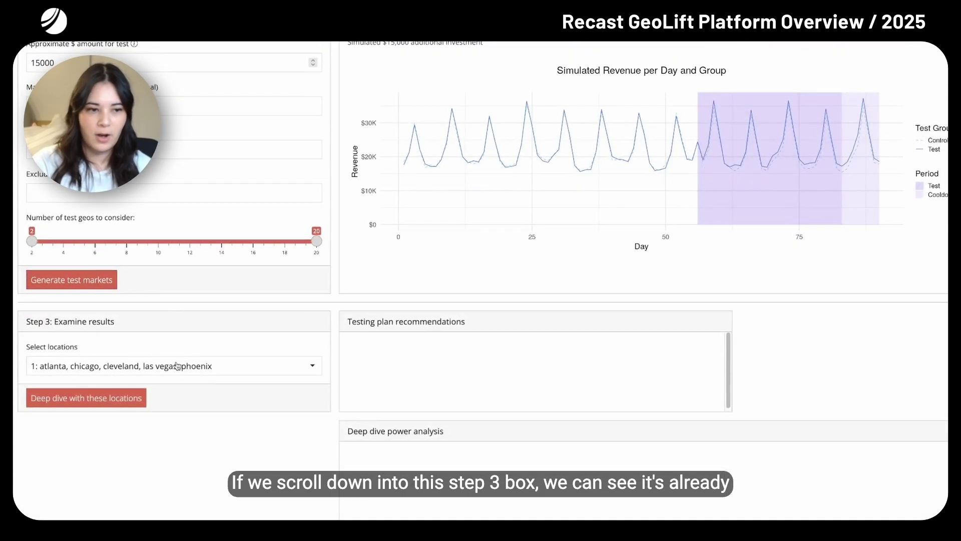
{"action": "left_click", "coordinate": [178, 367]}
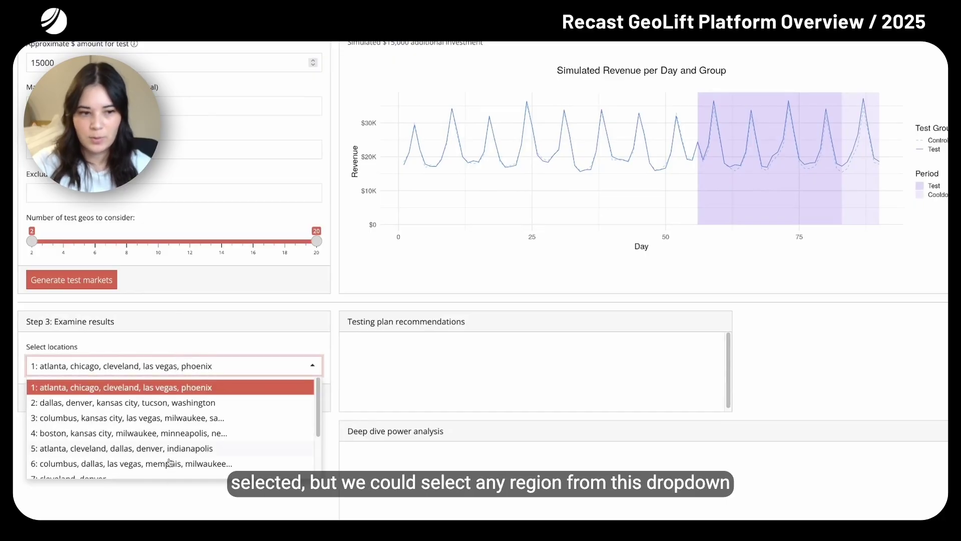
{"action": "left_click", "coordinate": [187, 388]}
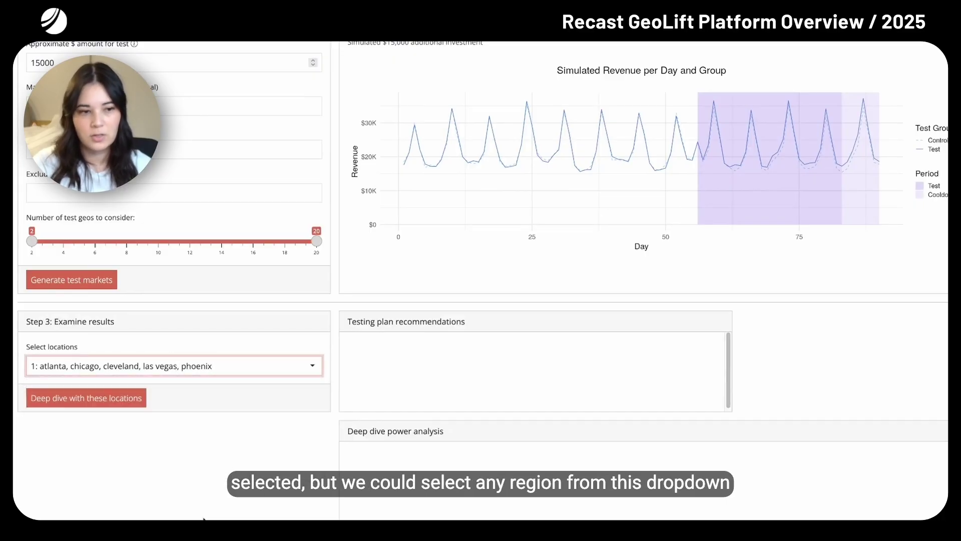
Run the deep dive on the selected locations and review the high confidence and baseline confidence plans in the testing recommendations
{"action": "left_click", "coordinate": [106, 403]}
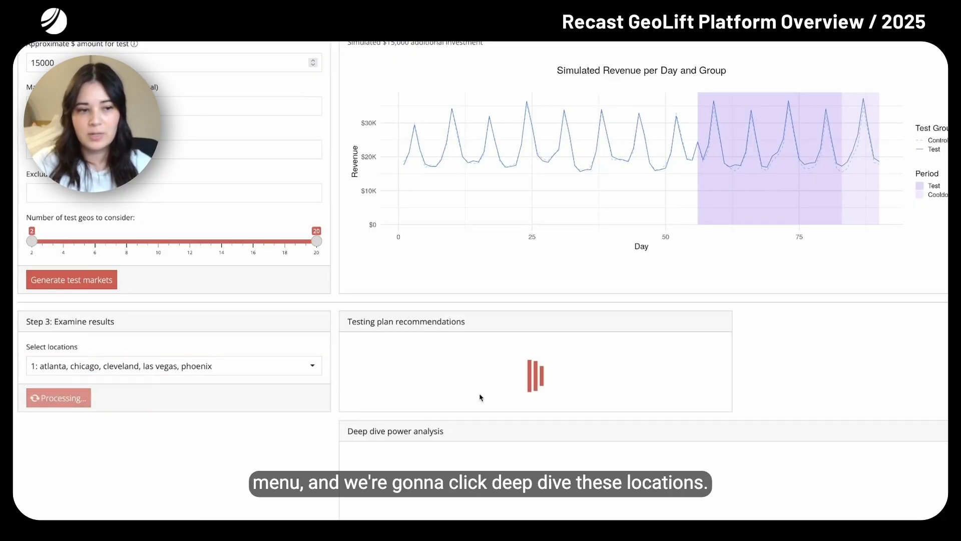
{"action": "scroll", "coordinate": [550, 386], "scroll_direction": "down", "scroll_amount": 5}
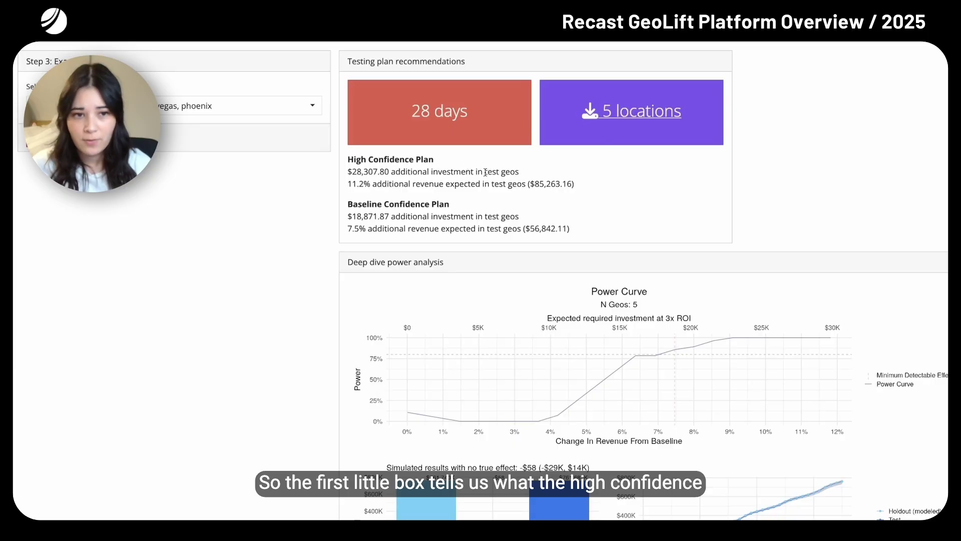
{"action": "left_click_drag", "start_coordinate": [358, 203], "coordinate": [580, 229]}
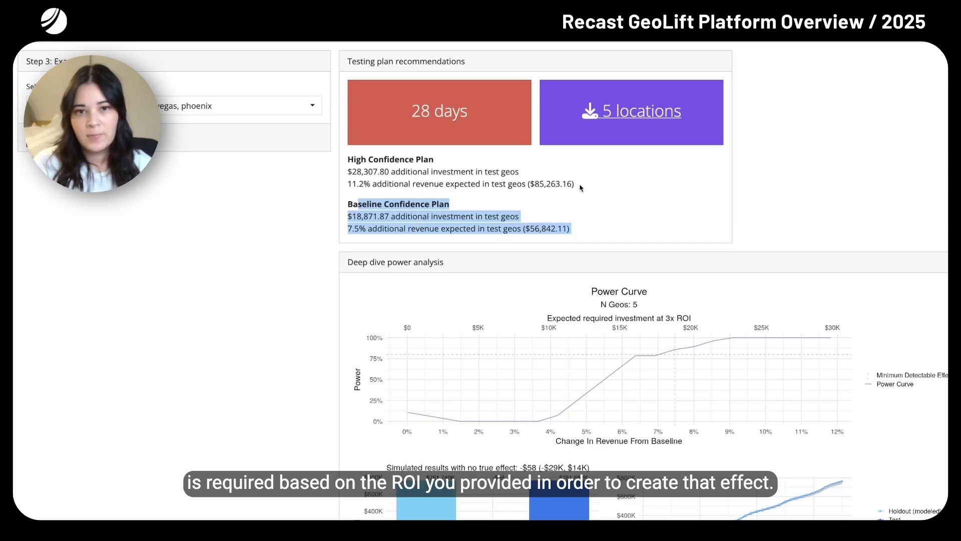
{"action": "left_click_drag", "start_coordinate": [576, 184], "coordinate": [346, 157]}
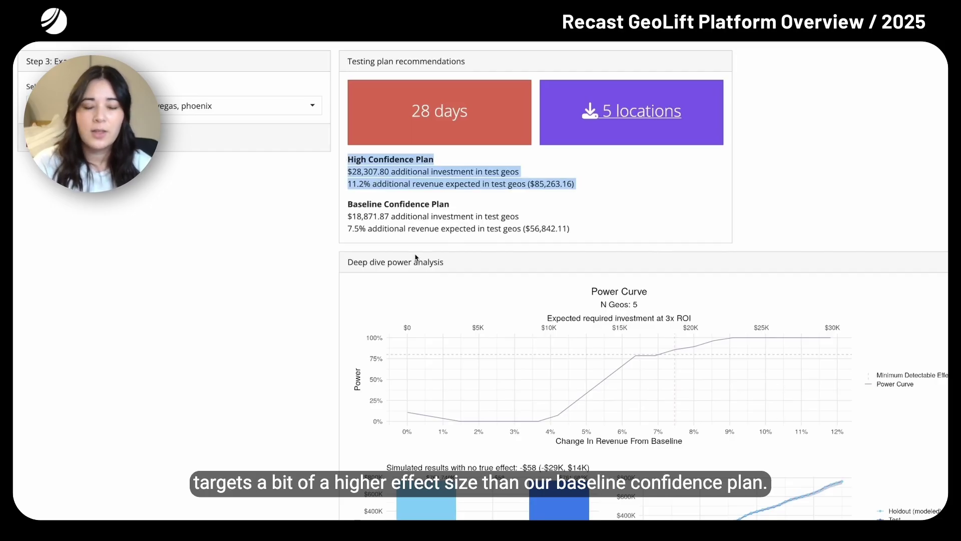
{"action": "scroll", "coordinate": [439, 308], "scroll_direction": "up", "scroll_amount": 1}
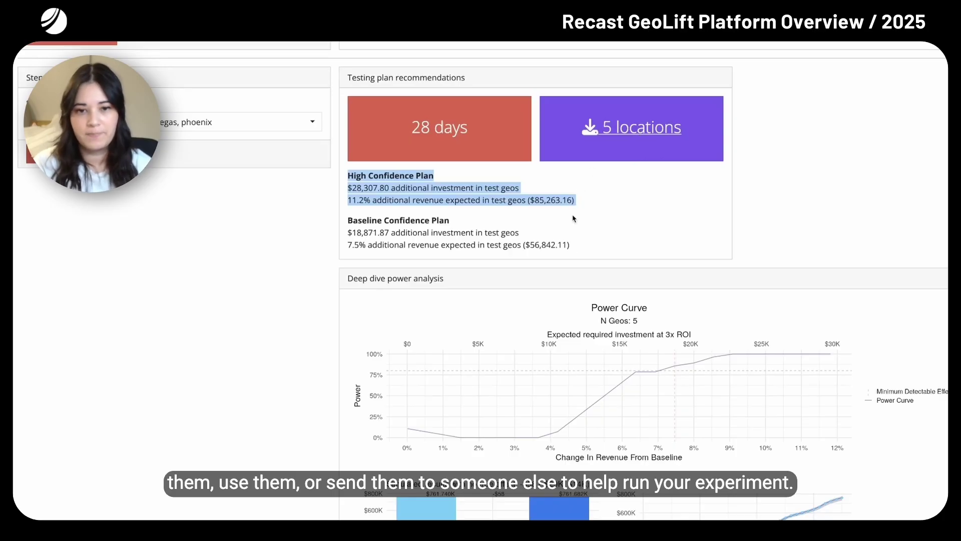
Examine the power curve and simulated results in the deep dive power analysis
{"action": "scroll", "coordinate": [588, 274], "scroll_direction": "down", "scroll_amount": 2}
{"action": "scroll", "coordinate": [588, 273], "scroll_direction": "down", "scroll_amount": 2}
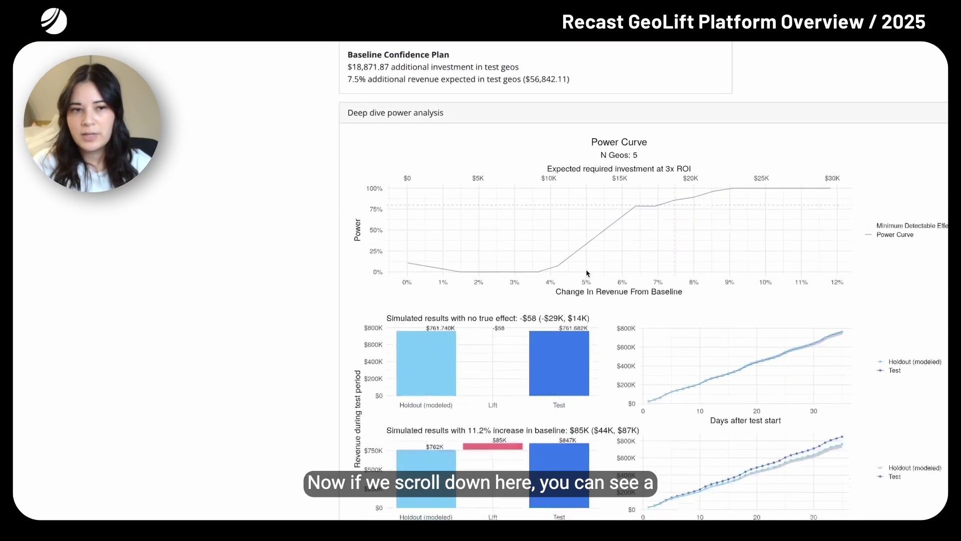